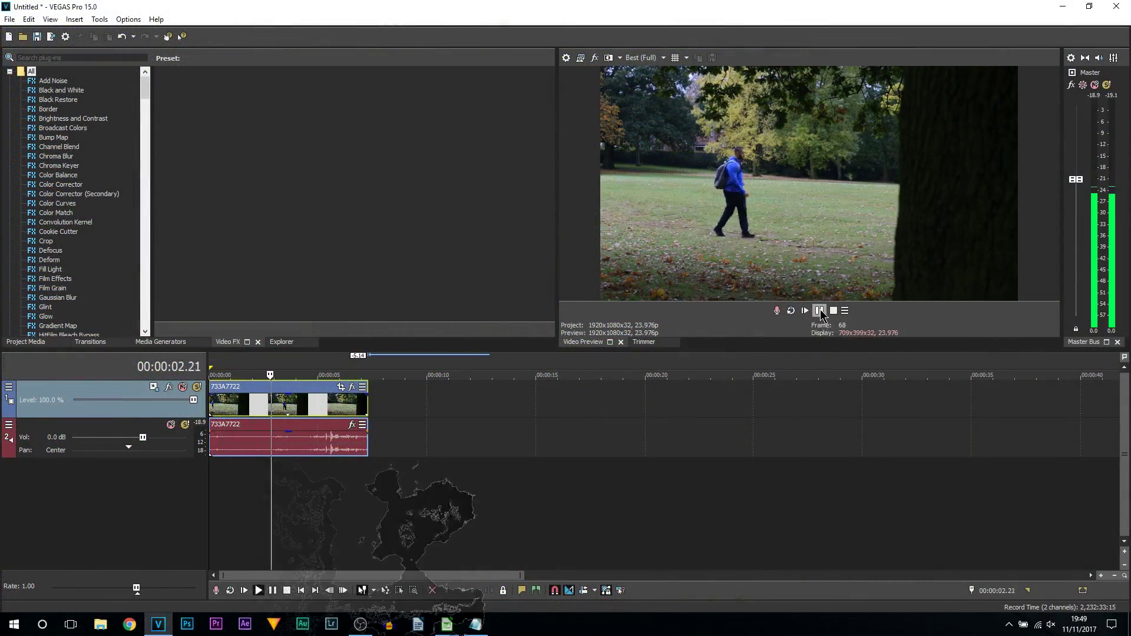
# Step: Pause the park clip, return the playhead near its start, and bring up the video track header menu
pyautogui.click(820, 311)
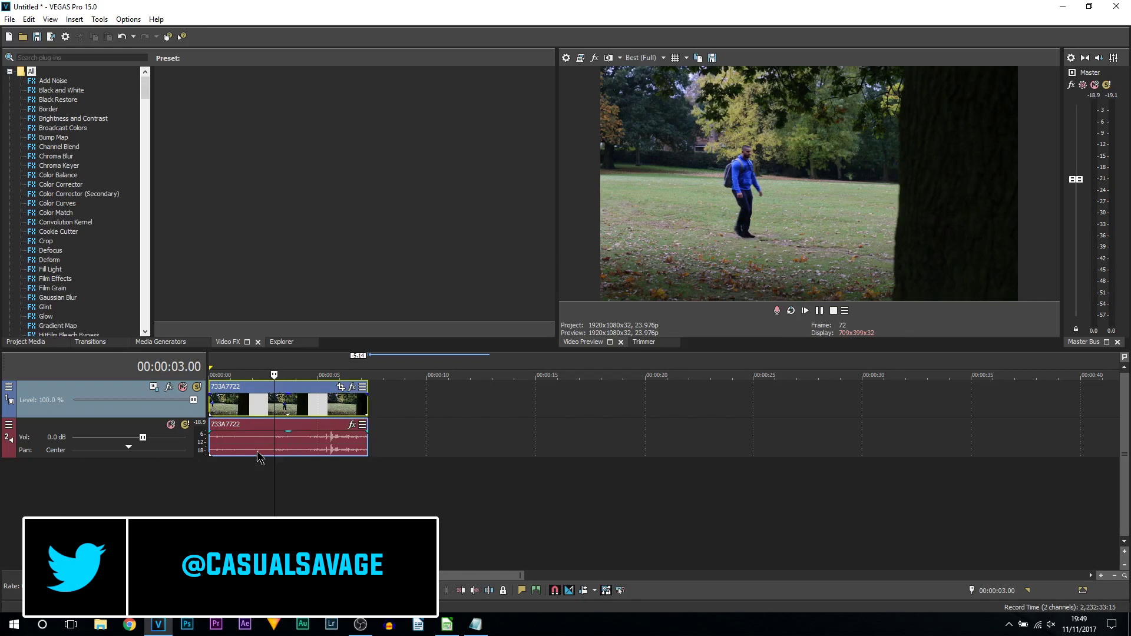
pyautogui.moveTo(275, 448); pyautogui.dragTo(207, 451)
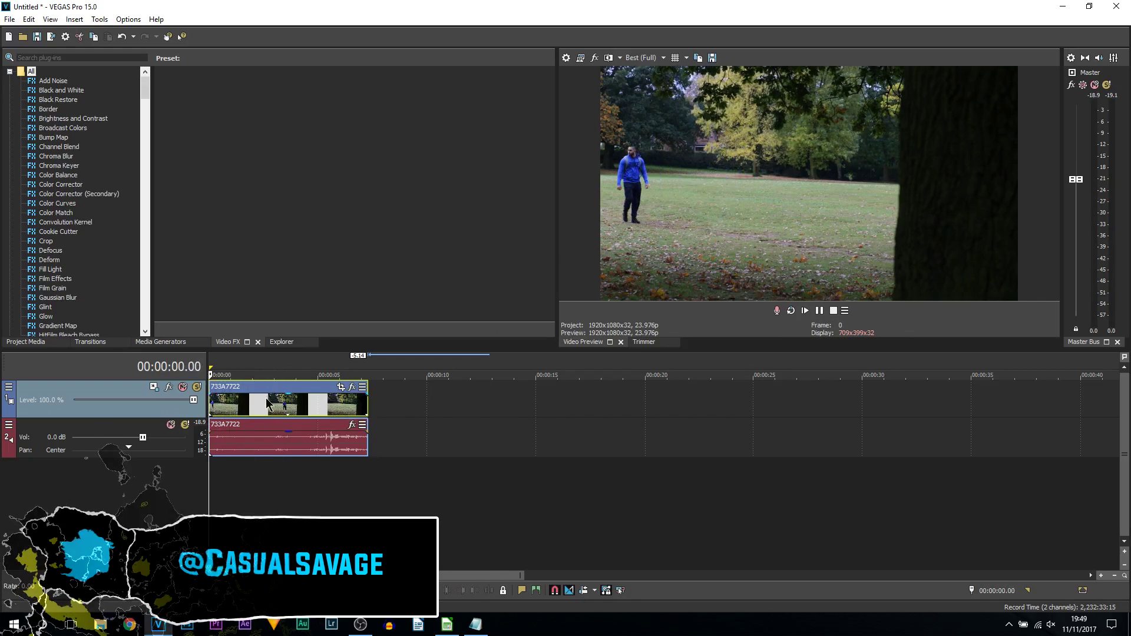
pyautogui.press('Right')
pyautogui.press('Right')
pyautogui.press('Right')
pyautogui.press('Right')
pyautogui.press('Right')
pyautogui.press('Right')
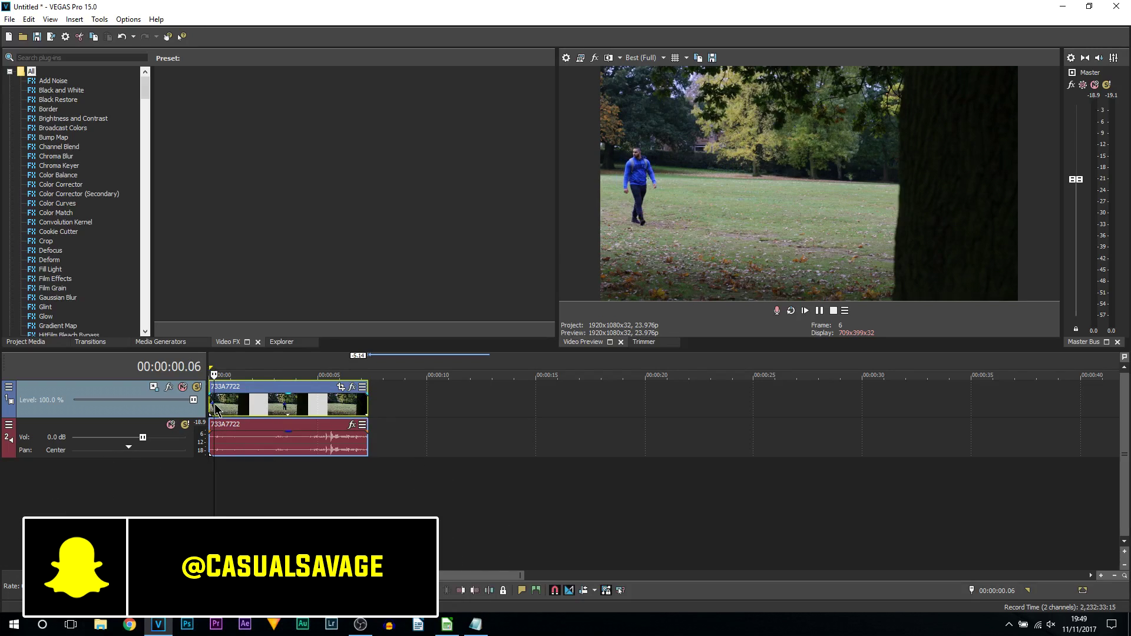
pyautogui.rightClick(184, 414)
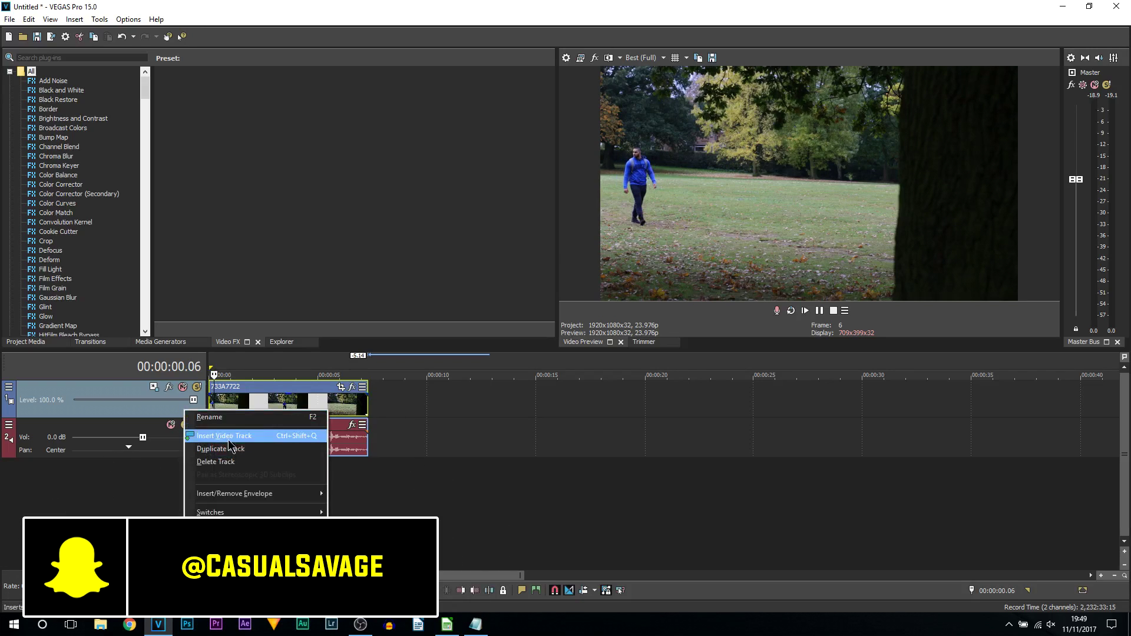
# Step: Duplicate the video track so clip 733A7722 sits on two tracks, then select the top clip
pyautogui.click(242, 445)
pyautogui.click(212, 404)
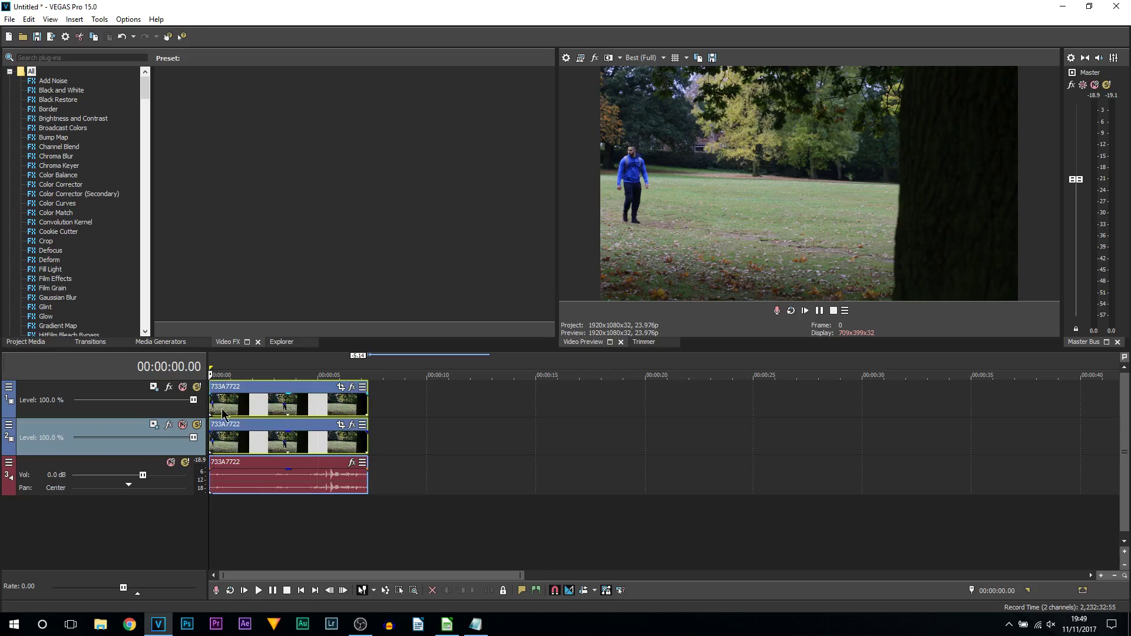
pyautogui.click(232, 407)
pyautogui.click(233, 439)
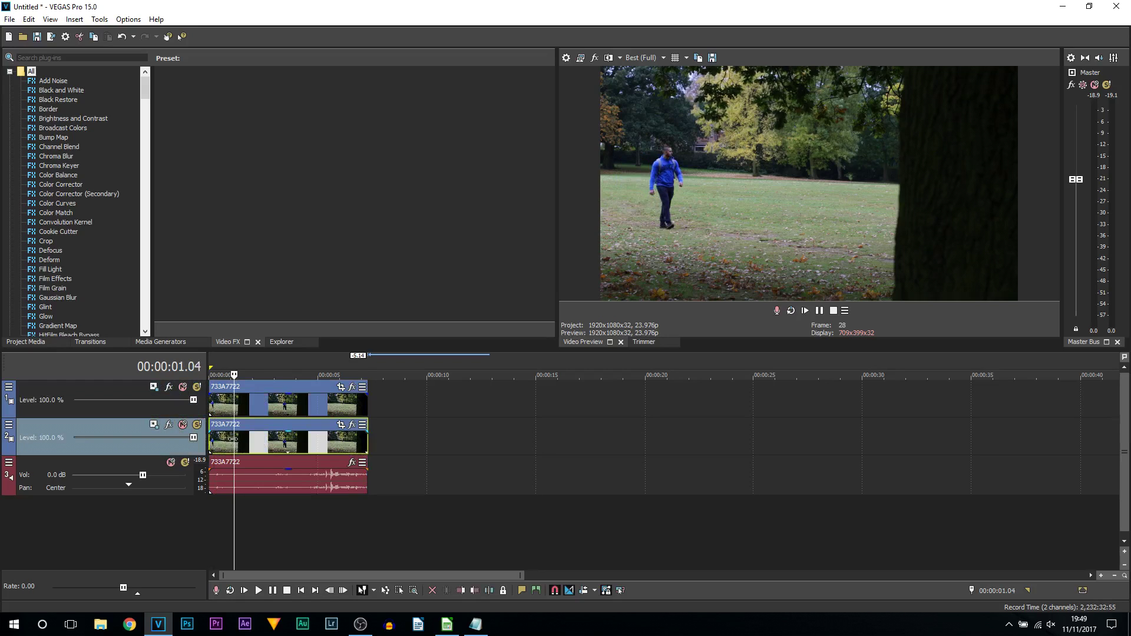
pyautogui.click(212, 404)
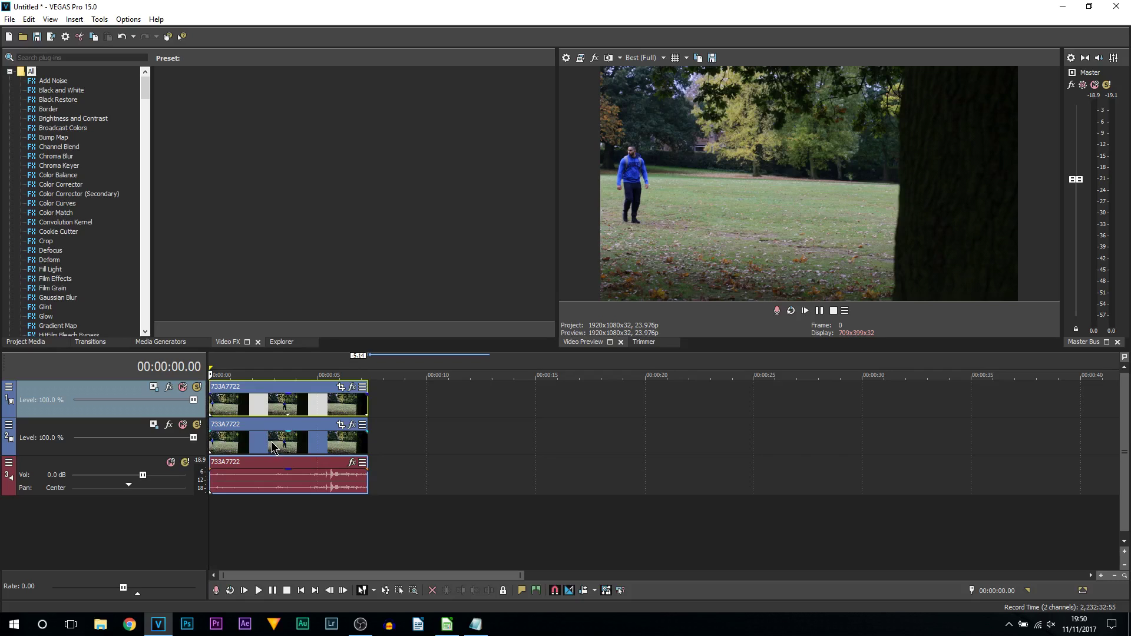
pyautogui.click(342, 388)
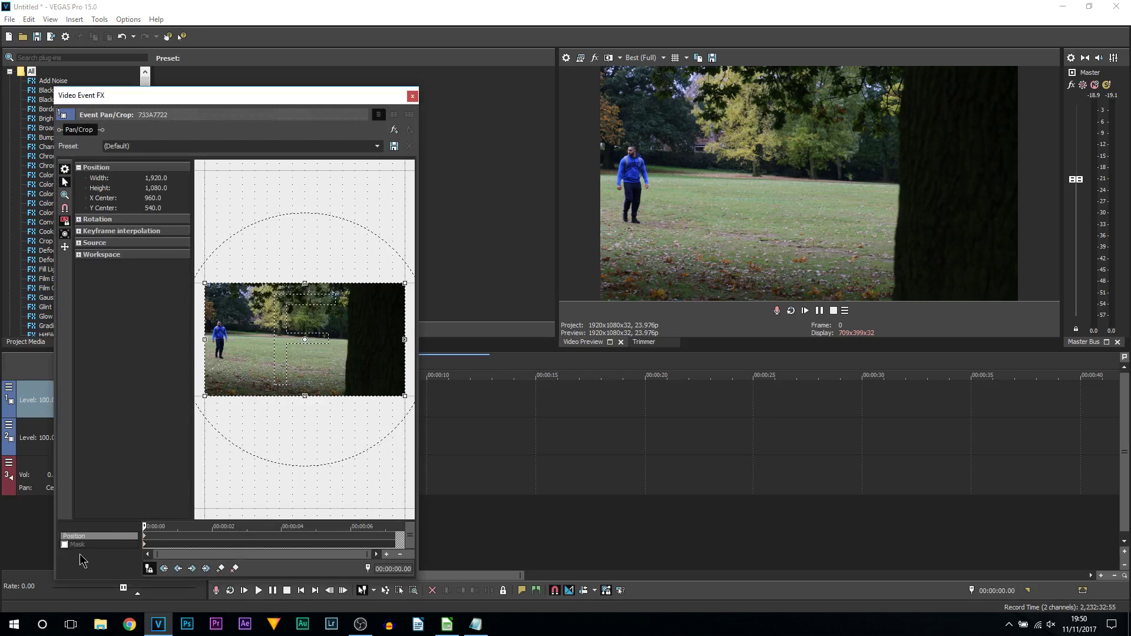
# Step: Enable Mask on the top clip's Pan/Crop and draw a closed freeform anchor outline over the grass
pyautogui.click(73, 545)
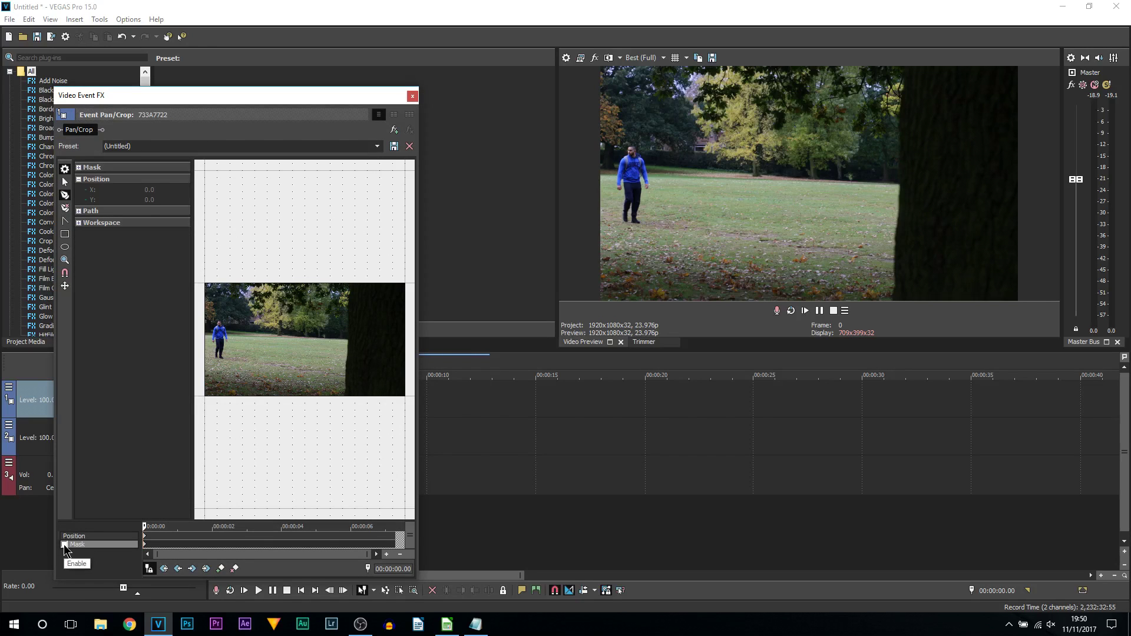
pyautogui.click(65, 195)
pyautogui.click(289, 319)
pyautogui.click(246, 355)
pyautogui.click(326, 382)
pyautogui.click(344, 329)
pyautogui.click(319, 301)
pyautogui.click(290, 319)
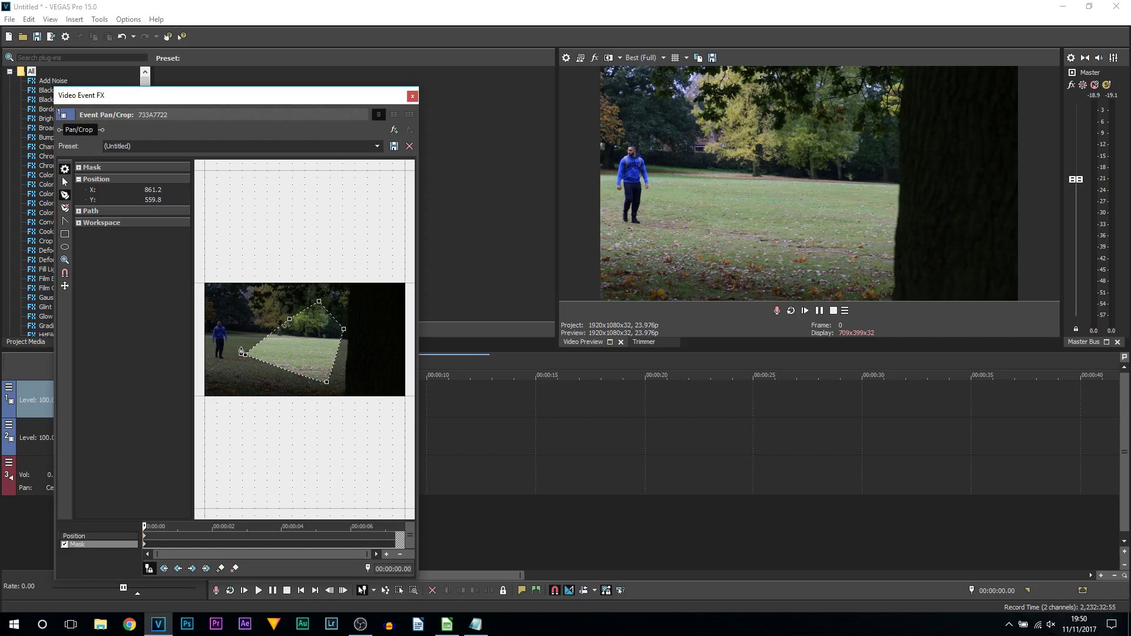
pyautogui.rightClick(291, 347)
# Step: Delete the freeform mask, then draw, stretch and undo a trial rectangular mask
pyautogui.click(304, 356)
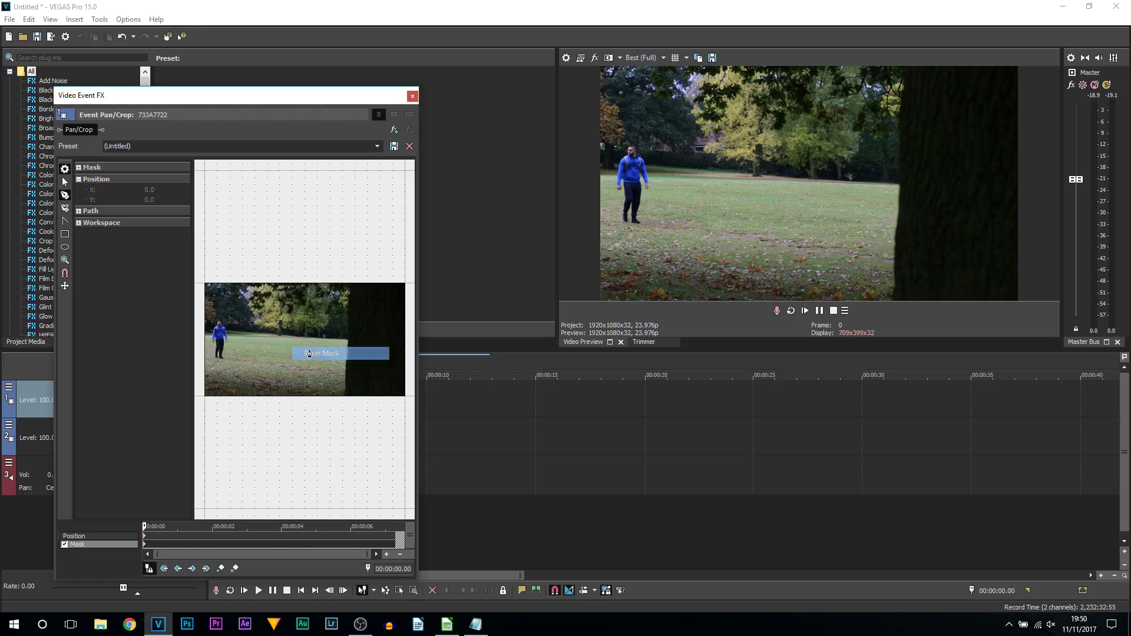
pyautogui.click(64, 234)
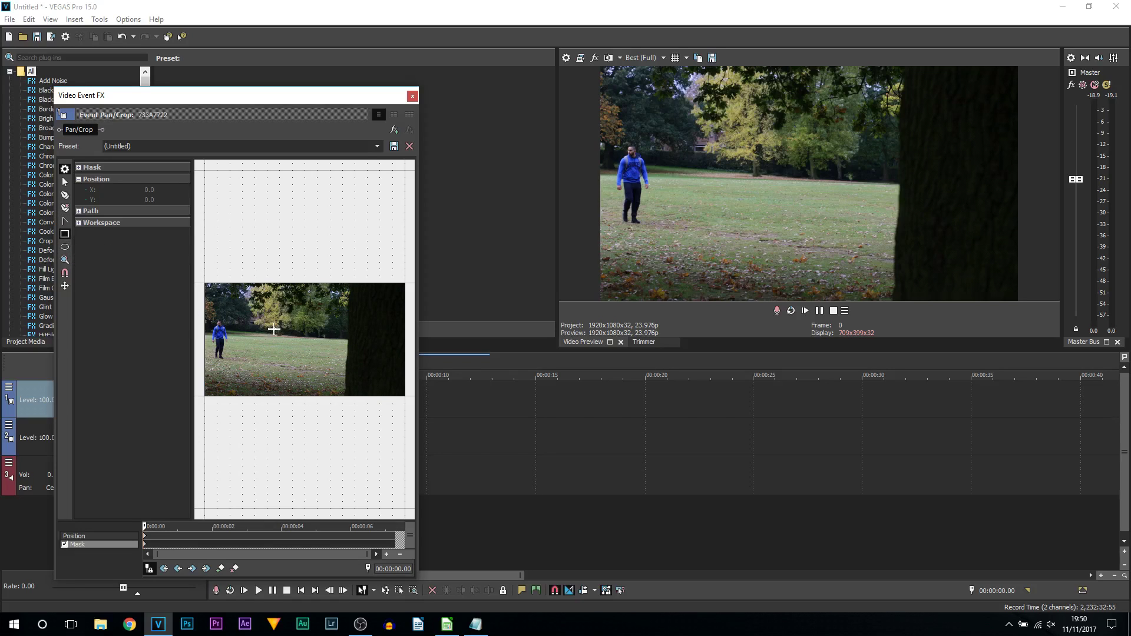
pyautogui.moveTo(270, 309); pyautogui.dragTo(297, 336)
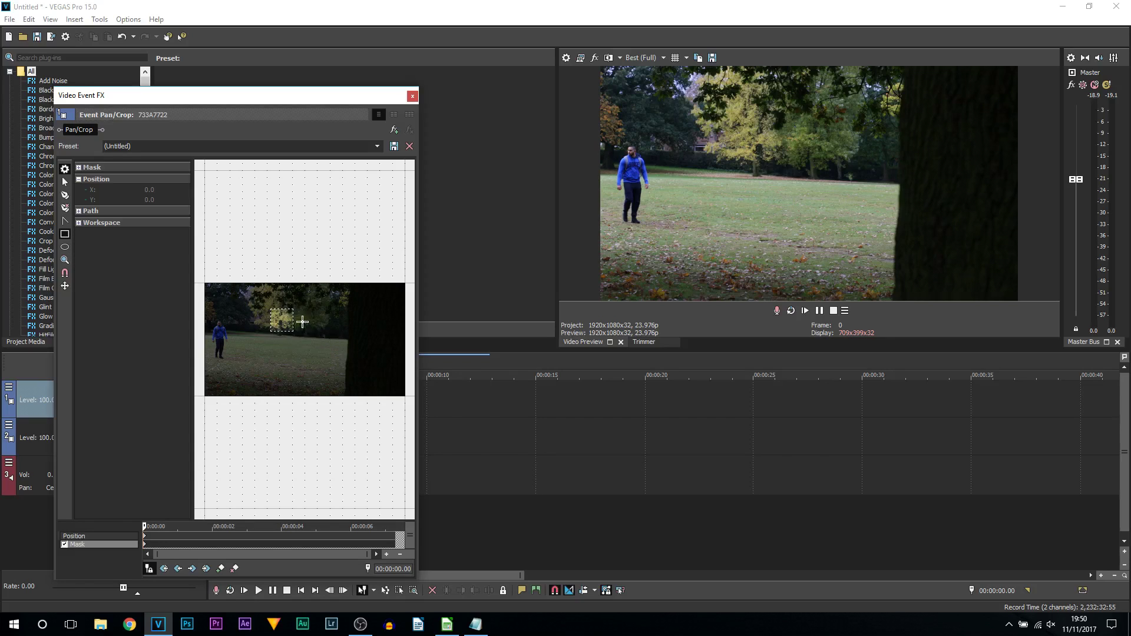
pyautogui.click(298, 319)
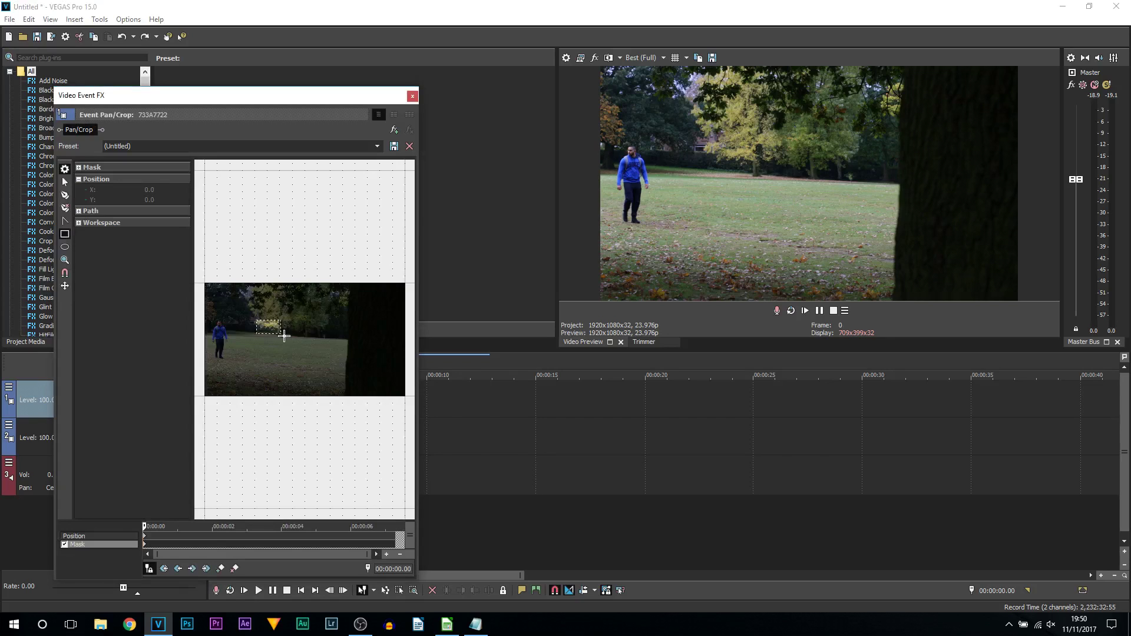
pyautogui.moveTo(234, 334); pyautogui.dragTo(354, 345)
pyautogui.hotkey('ctrl', 'z')
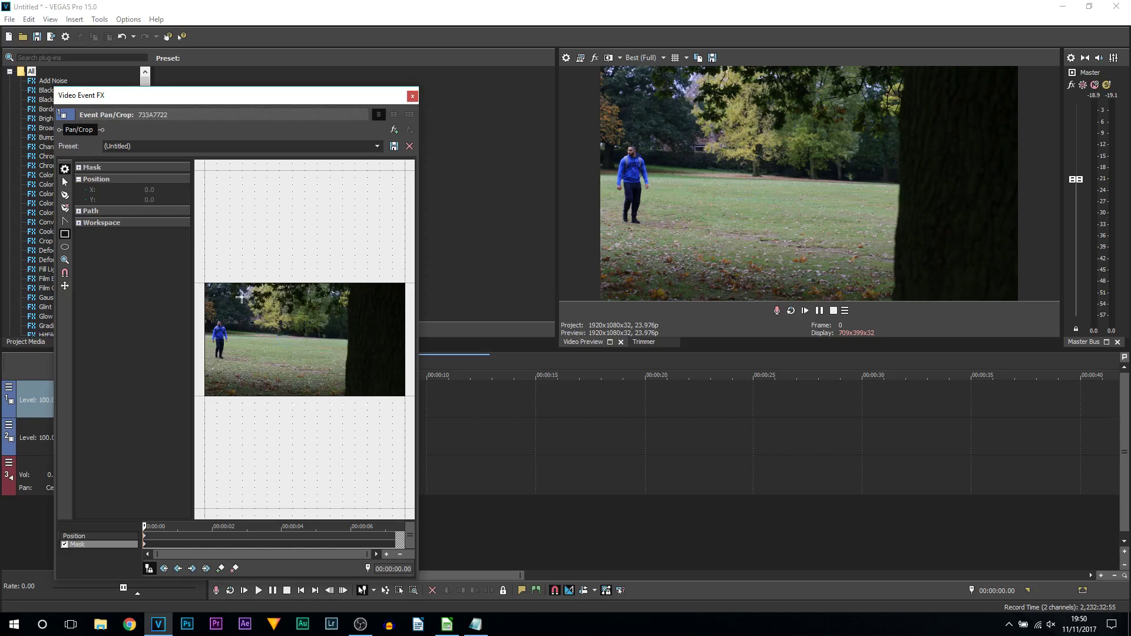
# Step: Draw and remove trial elliptical masks, then return to the Normal Edit tool
pyautogui.click(65, 247)
pyautogui.moveTo(243, 307); pyautogui.dragTo(302, 372)
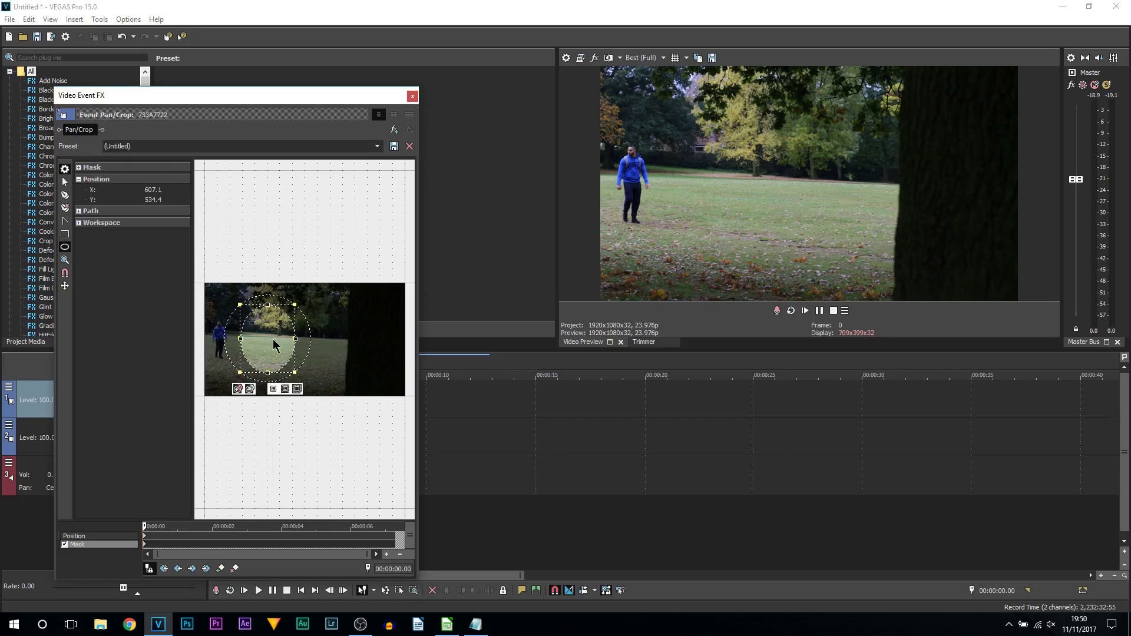
pyautogui.hotkey('ctrl', 'z')
pyautogui.moveTo(272, 321); pyautogui.dragTo(318, 345)
pyautogui.rightClick(289, 327)
pyautogui.click(326, 334)
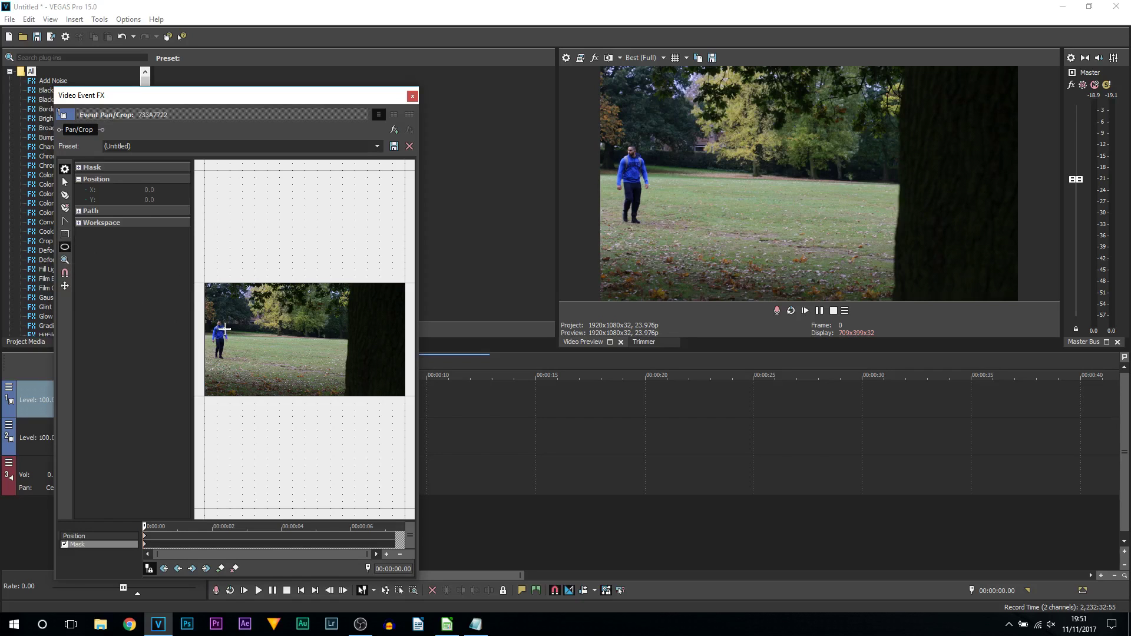
pyautogui.click(64, 182)
# Step: Zoom into the frame and draw an elliptical mask circling the walking man's head
pyautogui.scroll(4, 305, 326)
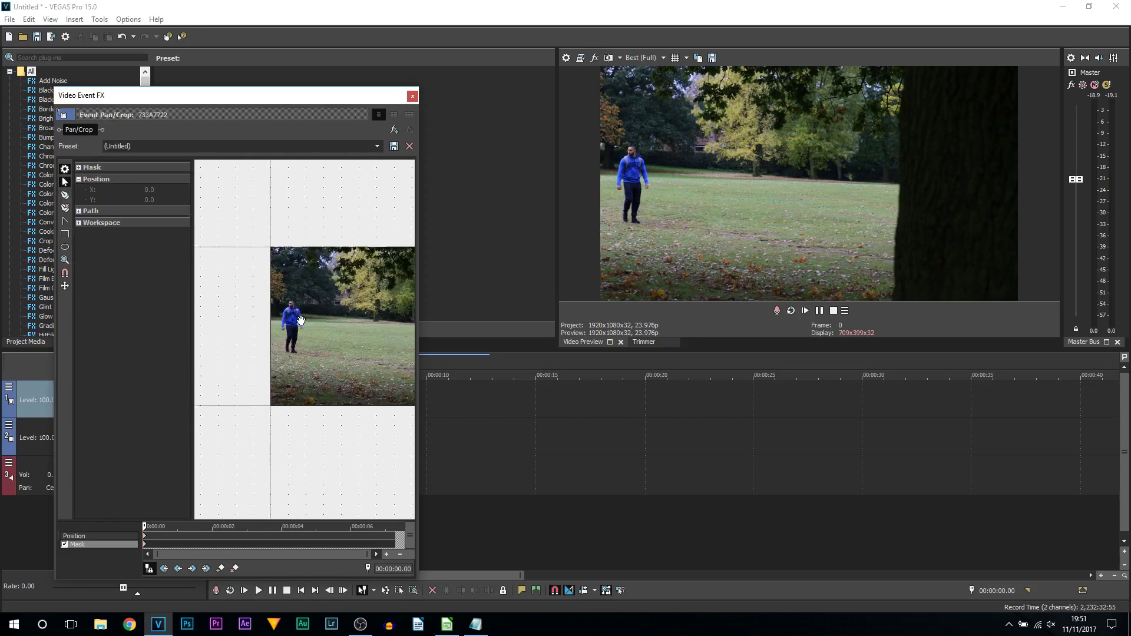
pyautogui.scroll(3, 306, 326)
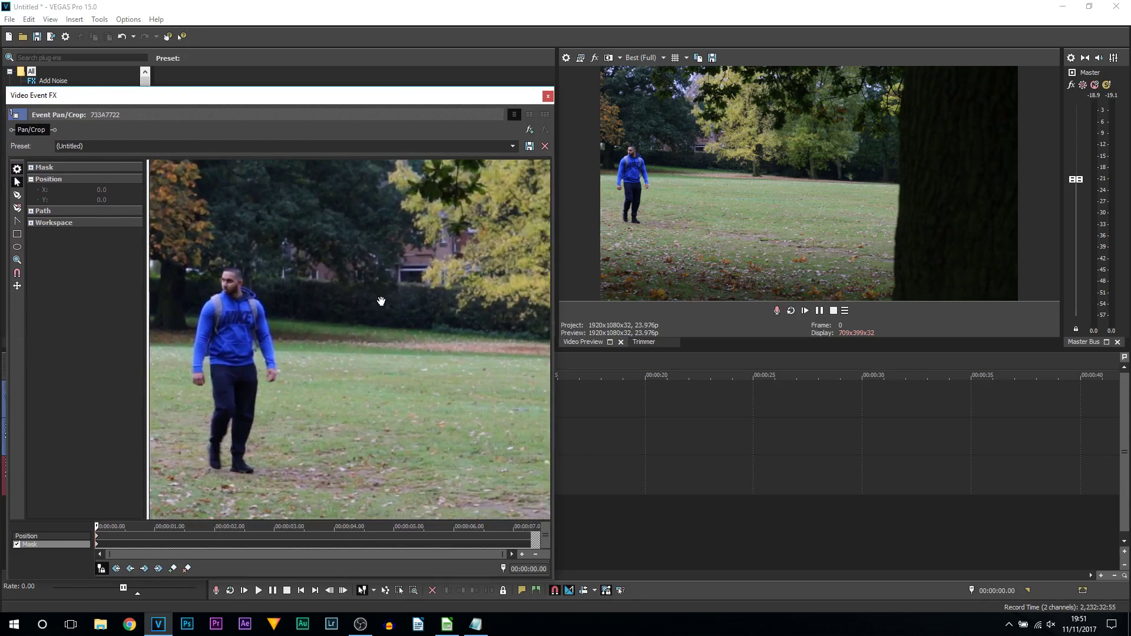
pyautogui.click(17, 247)
pyautogui.moveTo(195, 245); pyautogui.dragTo(228, 290)
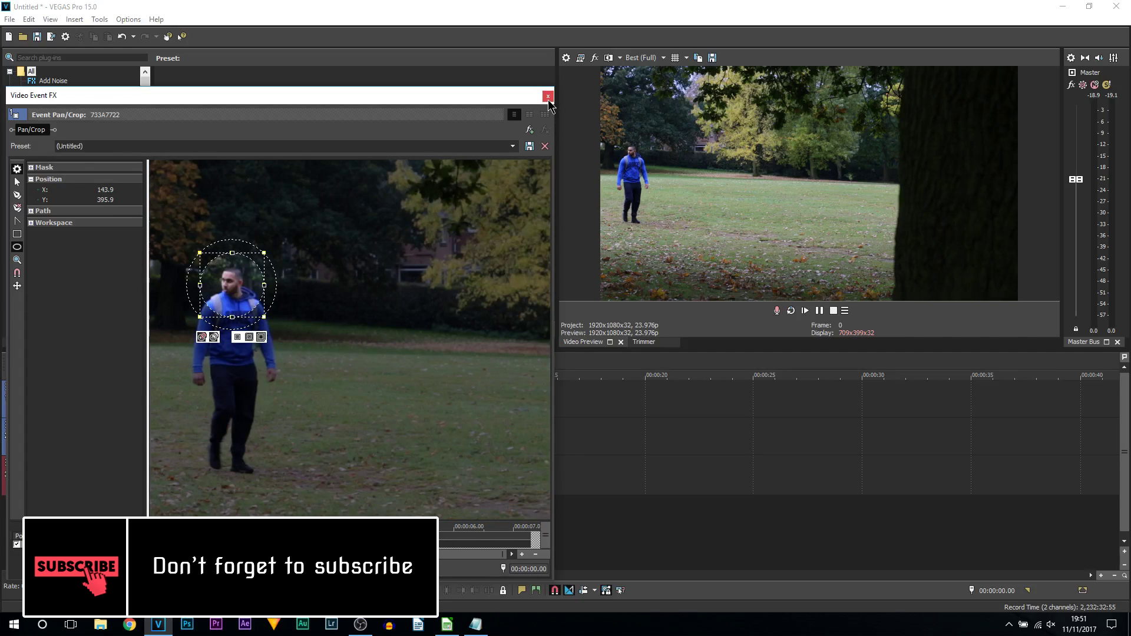
pyautogui.click(548, 98)
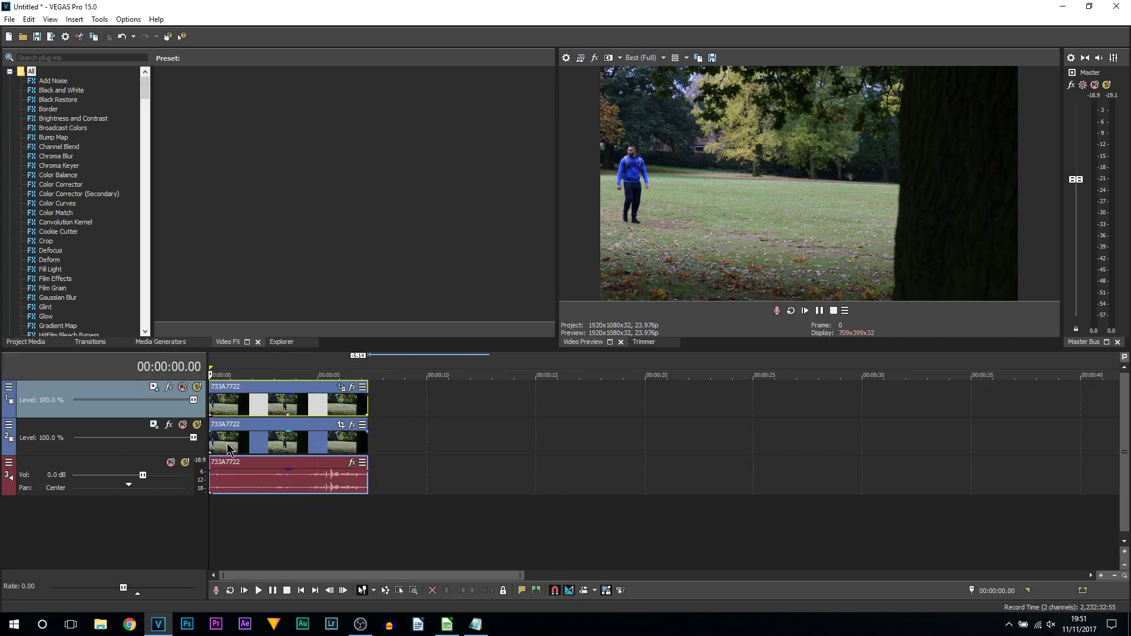
# Step: Mute and unmute track 2 to check the masked head circle, then return the playhead to the start
pyautogui.click(183, 424)
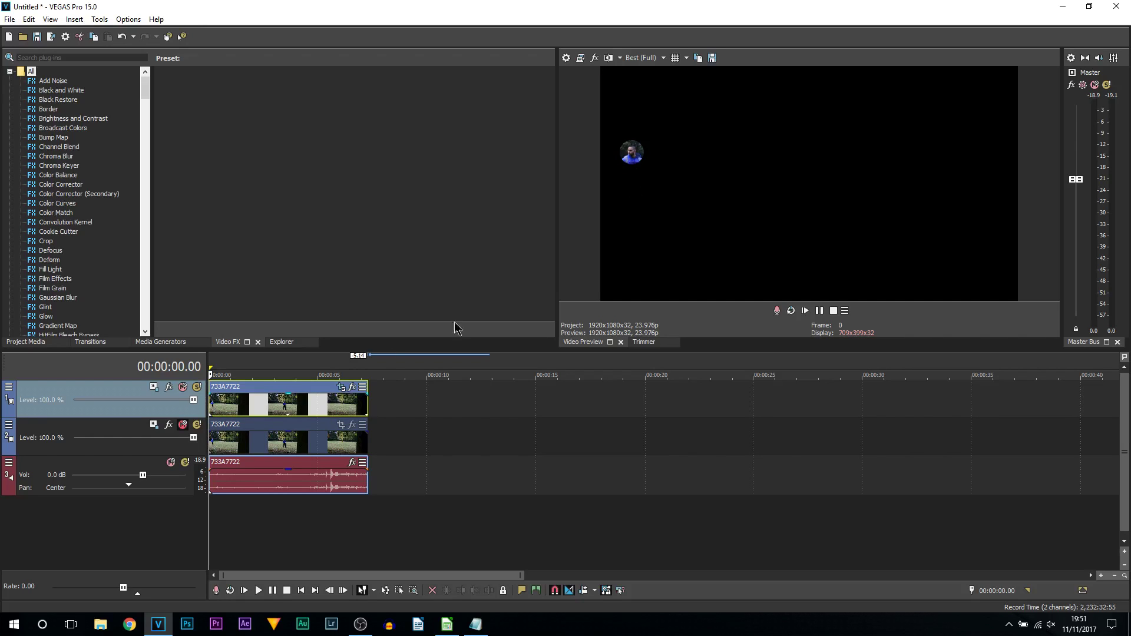
pyautogui.click(183, 424)
pyautogui.click(253, 443)
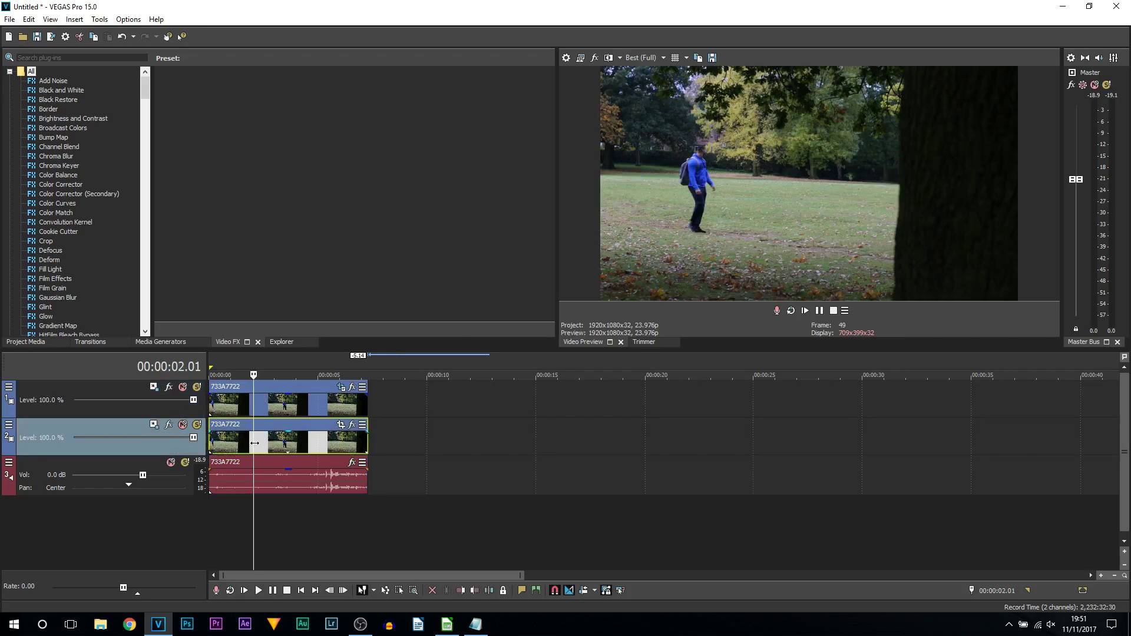
pyautogui.press('Home')
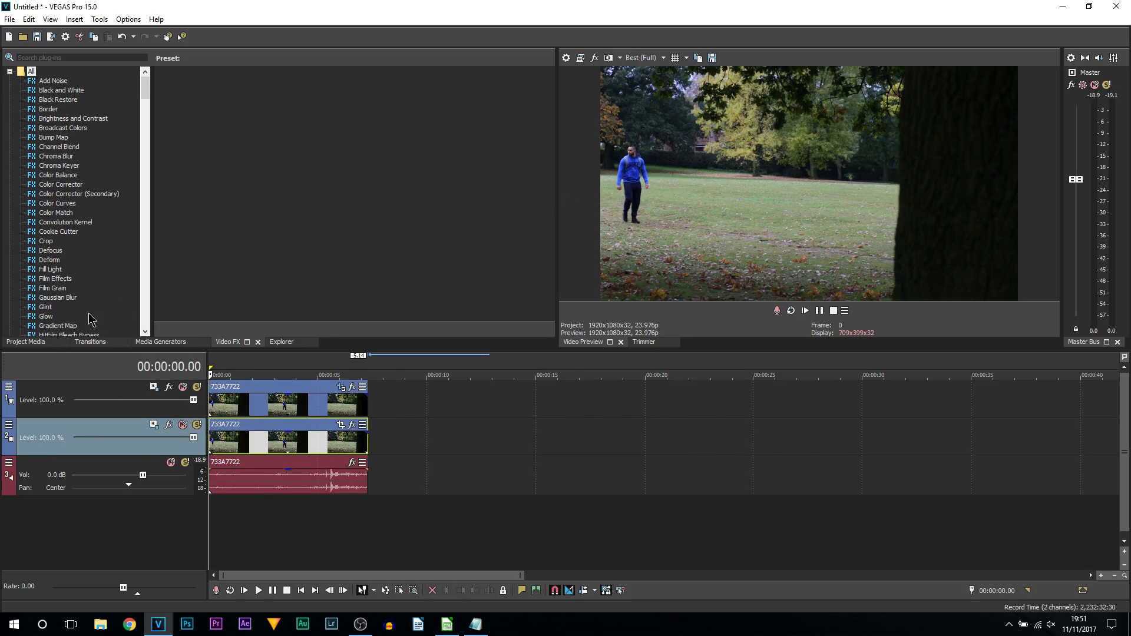
# Step: Apply the Default Gaussian Blur to the top clip with horizontal 0.0340 and vertical 0.0136 range
pyautogui.click(69, 300)
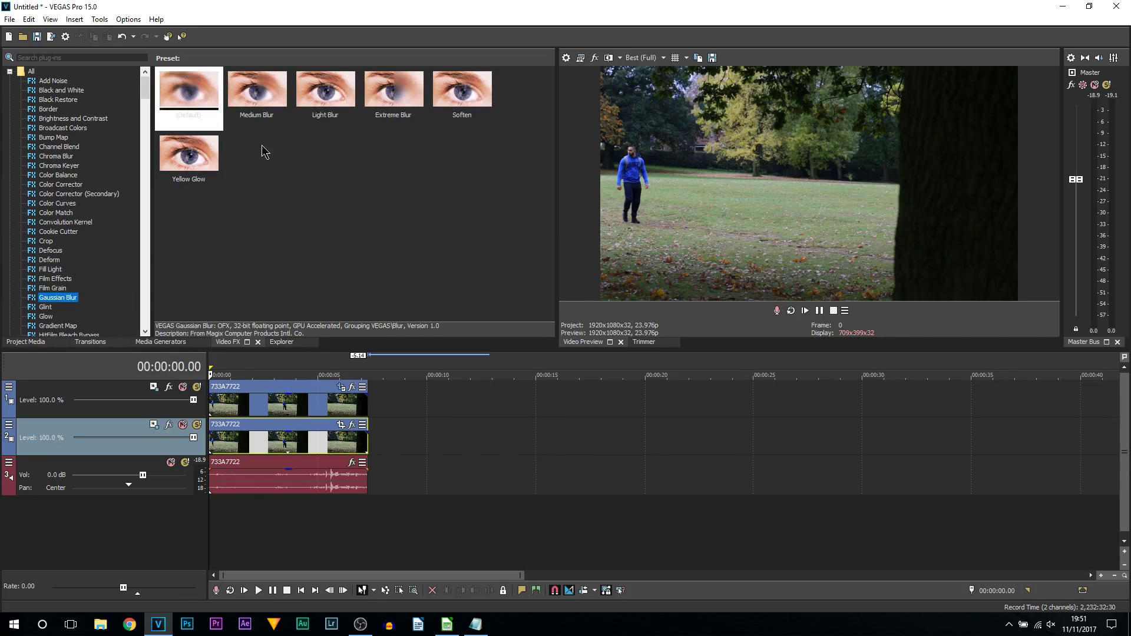
pyautogui.moveTo(207, 105); pyautogui.dragTo(235, 403)
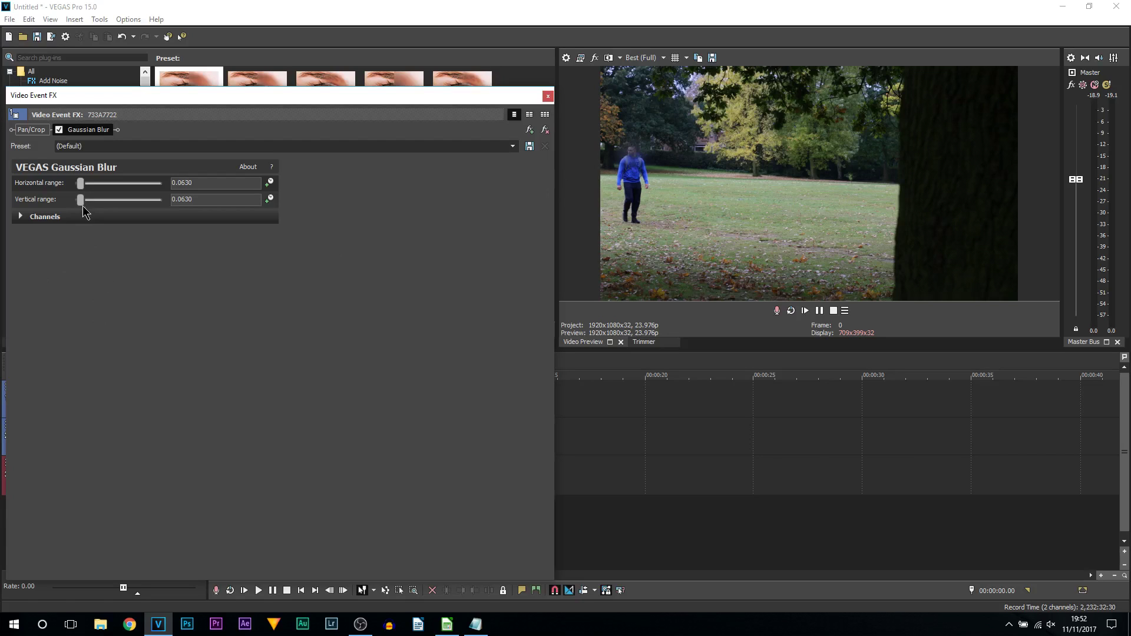
pyautogui.moveTo(76, 203); pyautogui.dragTo(74, 203)
pyautogui.moveTo(80, 184); pyautogui.dragTo(76, 186)
pyautogui.moveTo(76, 200); pyautogui.dragTo(78, 202)
pyautogui.click(548, 97)
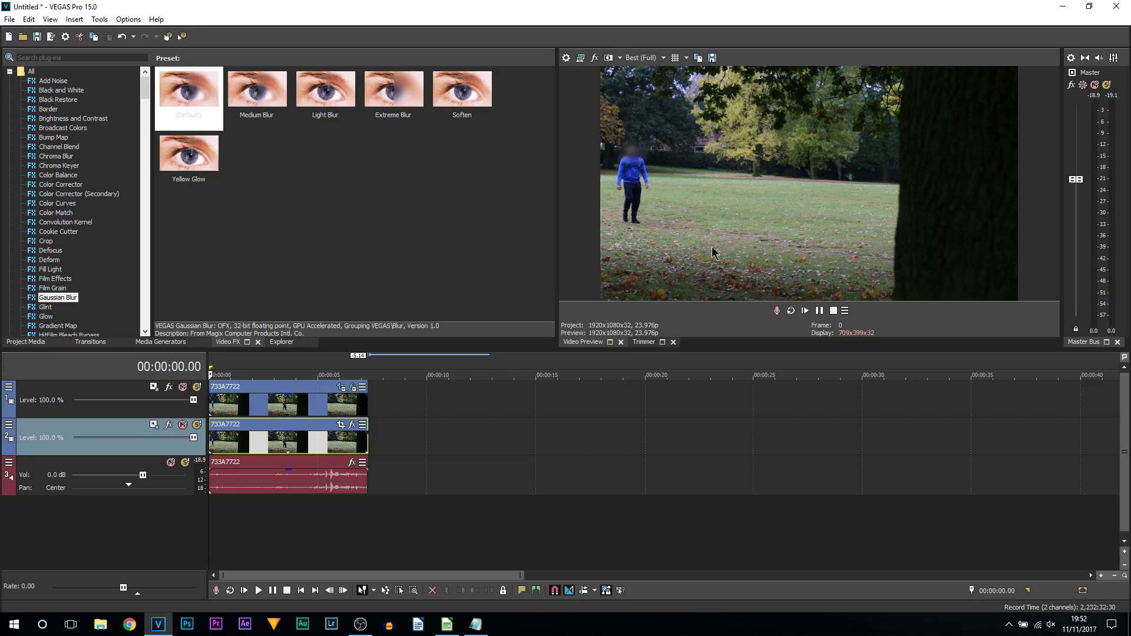
pyautogui.click(654, 57)
pyautogui.moveTo(649, 82)
pyautogui.click(707, 82)
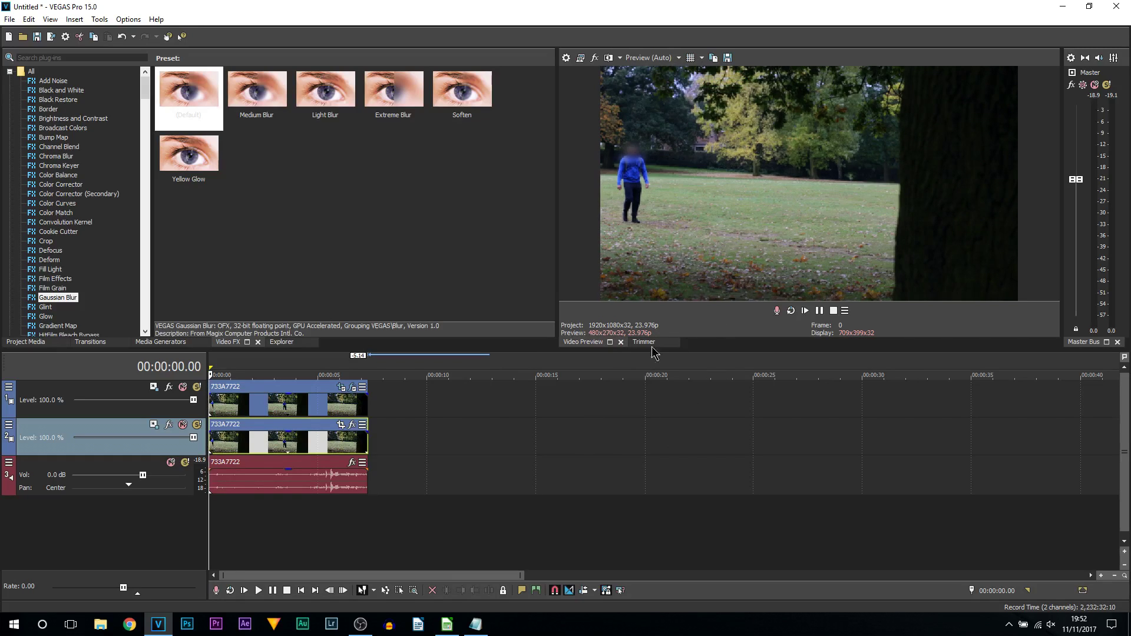
pyautogui.press('space')
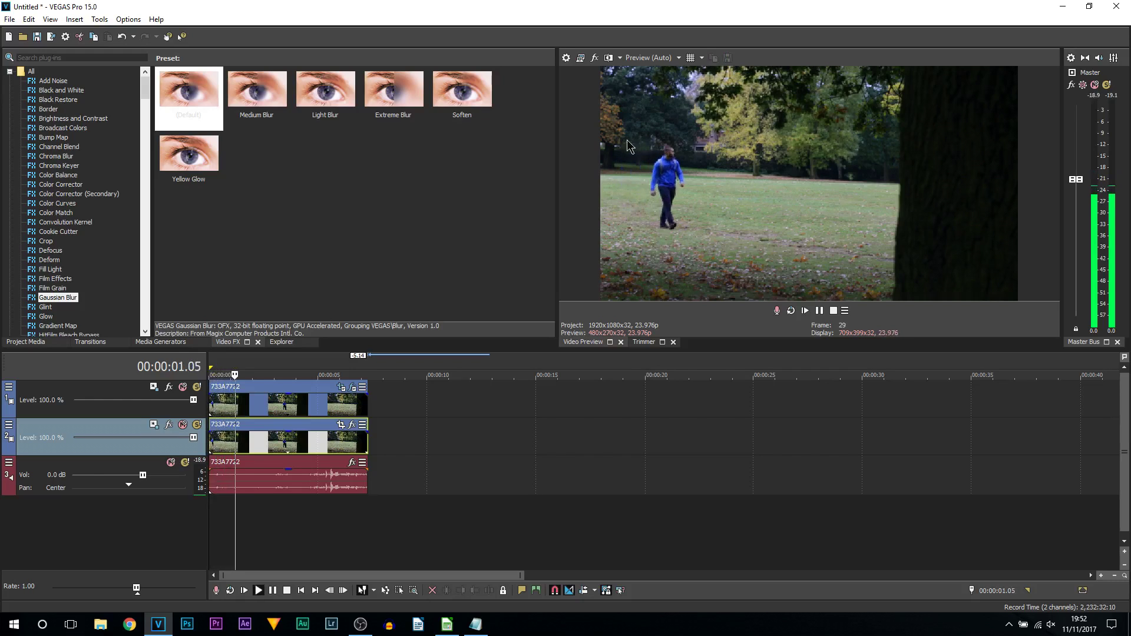
pyautogui.press('space')
pyautogui.press('space')
pyautogui.press('space')
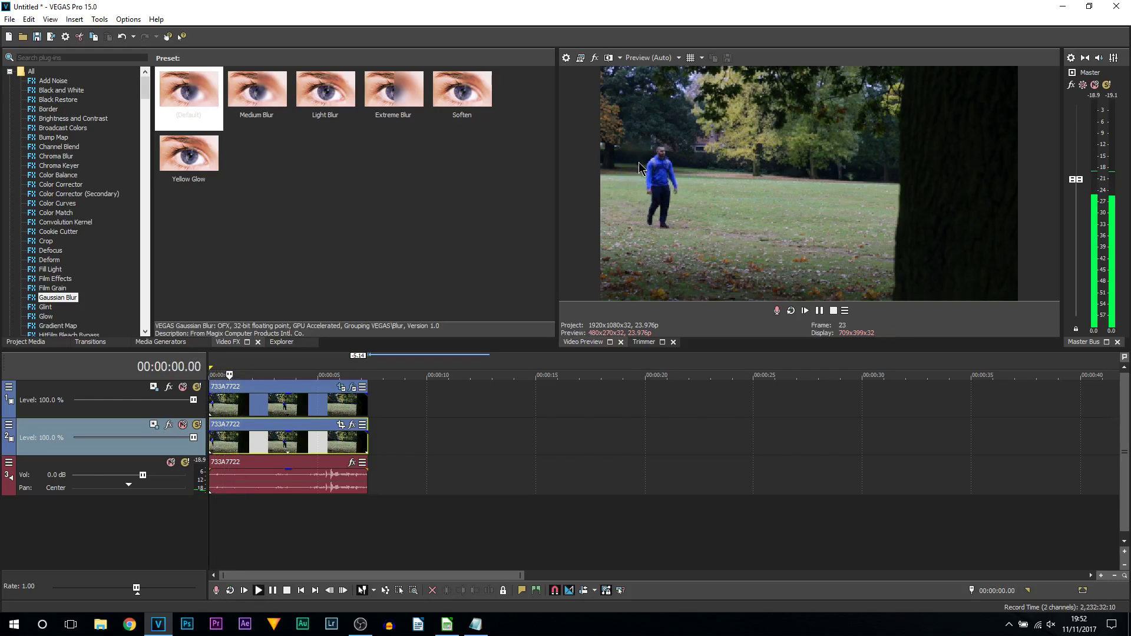
pyautogui.press('space')
pyautogui.press('space')
pyautogui.press('space')
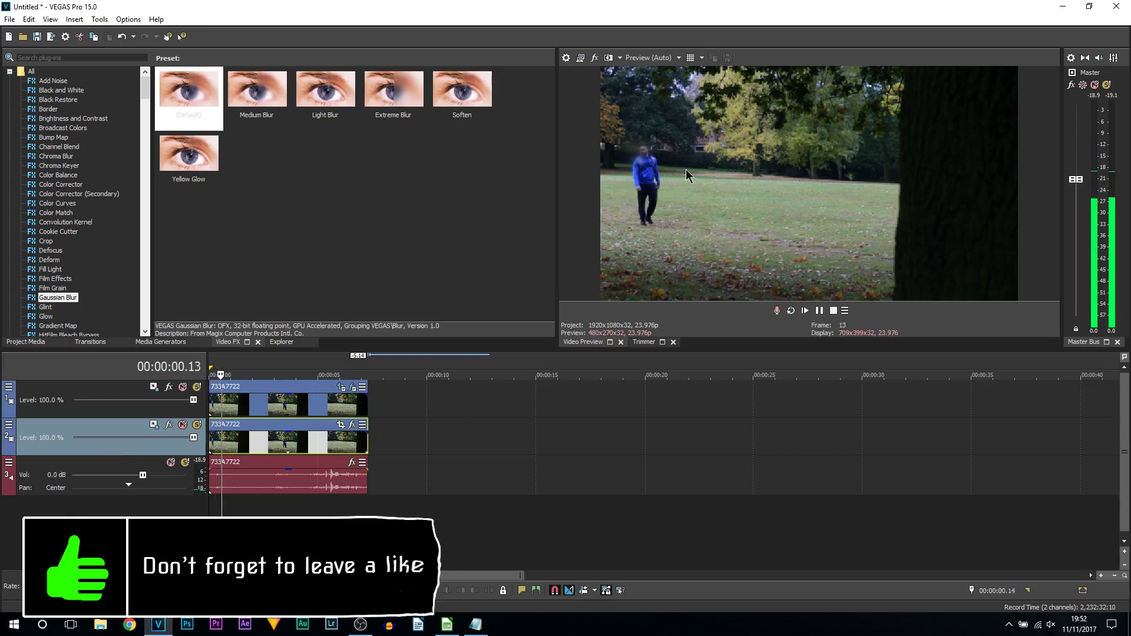
pyautogui.press('space')
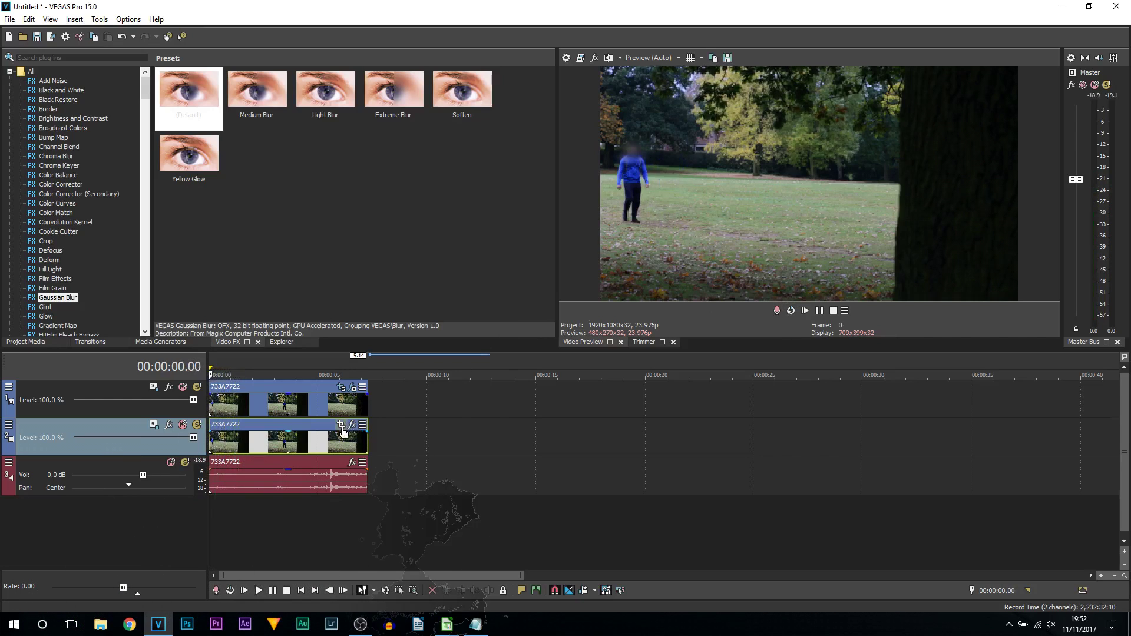
# Step: Turn on Sync Cursor in the top clip's Pan/Crop and zoom the workspace onto the walking man
pyautogui.click(341, 388)
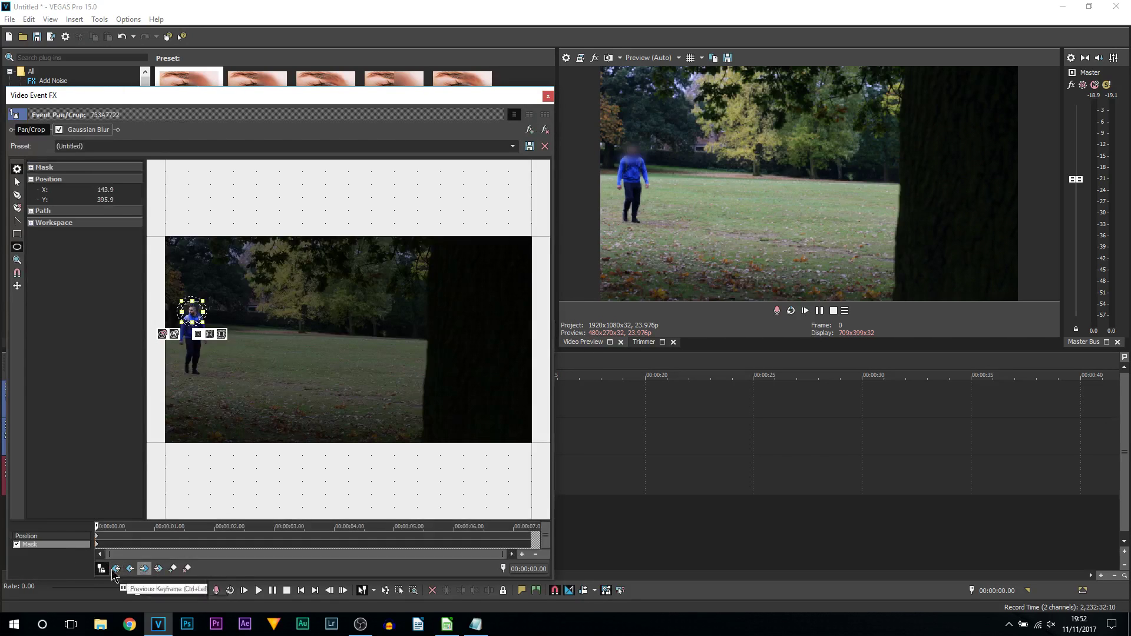
pyautogui.click(103, 570)
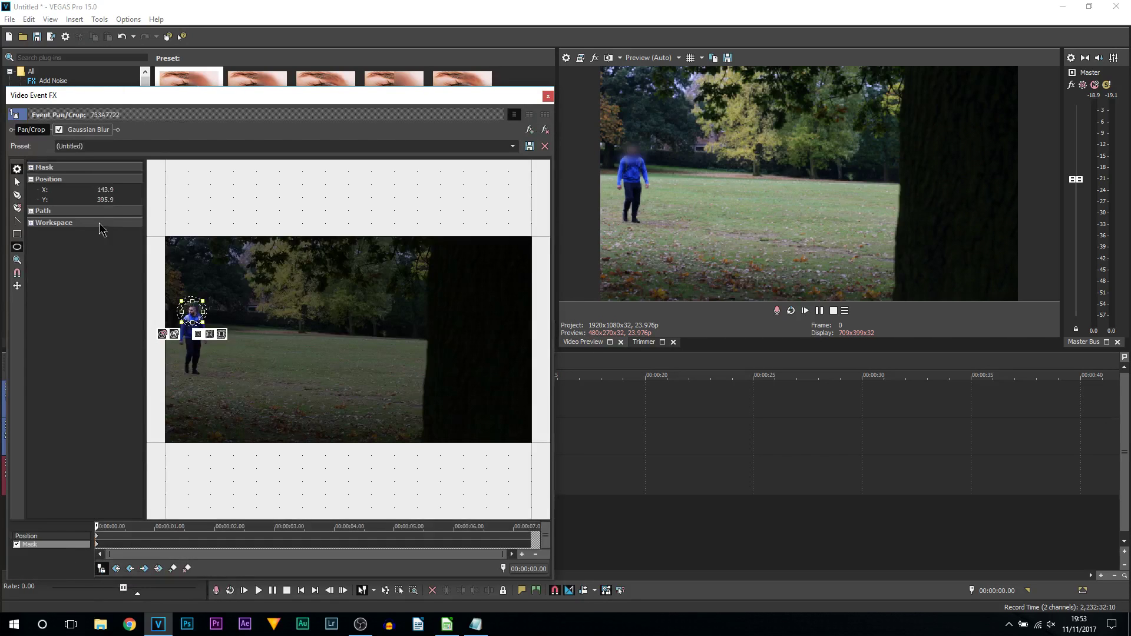
pyautogui.click(17, 185)
pyautogui.scroll(3, 253, 330)
pyautogui.moveTo(253, 331); pyautogui.dragTo(379, 326)
pyautogui.scroll(2, 382, 329)
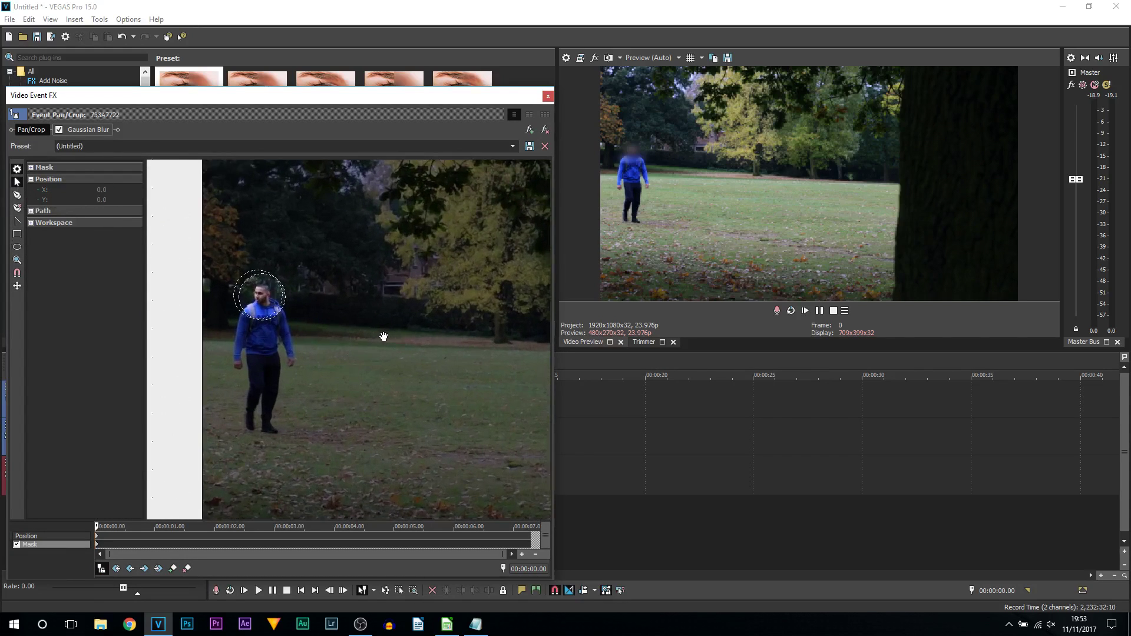
# Step: At frame 11, select the whole circular mask and move it onto the man's face
pyautogui.moveTo(98, 526); pyautogui.dragTo(125, 526)
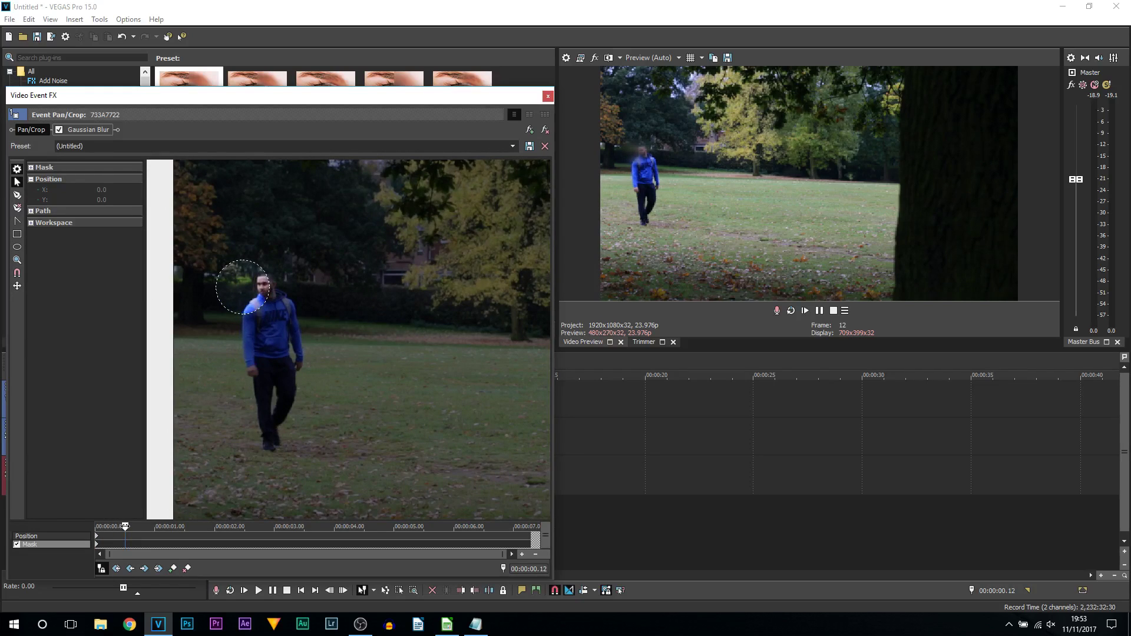
pyautogui.rightClick(264, 287)
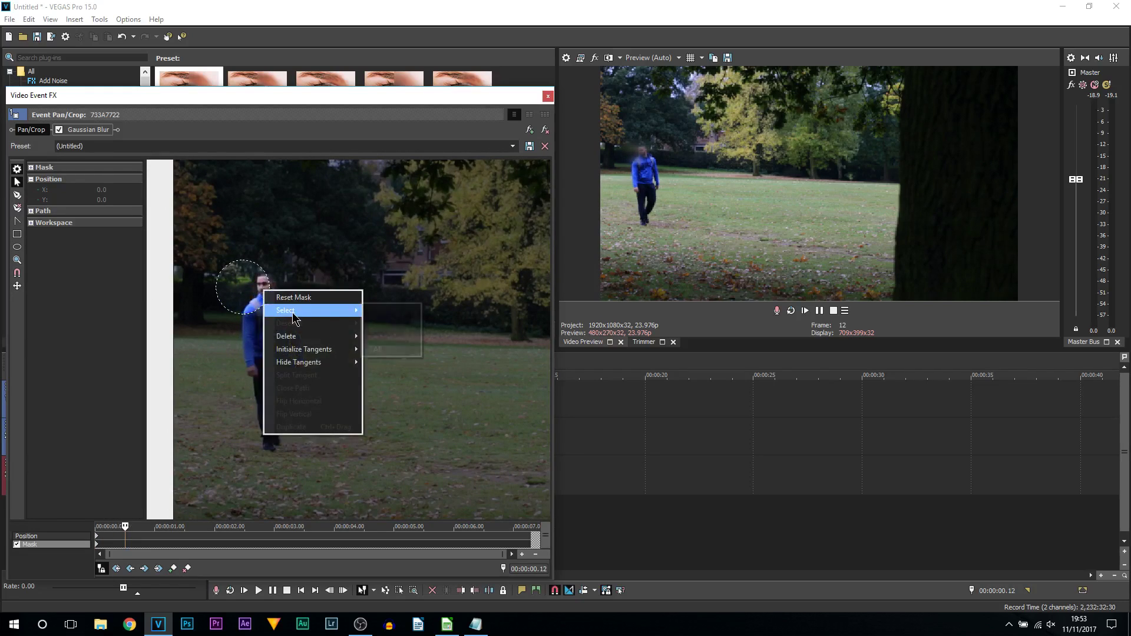
pyautogui.moveTo(348, 331)
pyautogui.click(391, 349)
pyautogui.moveTo(240, 286); pyautogui.dragTo(271, 289)
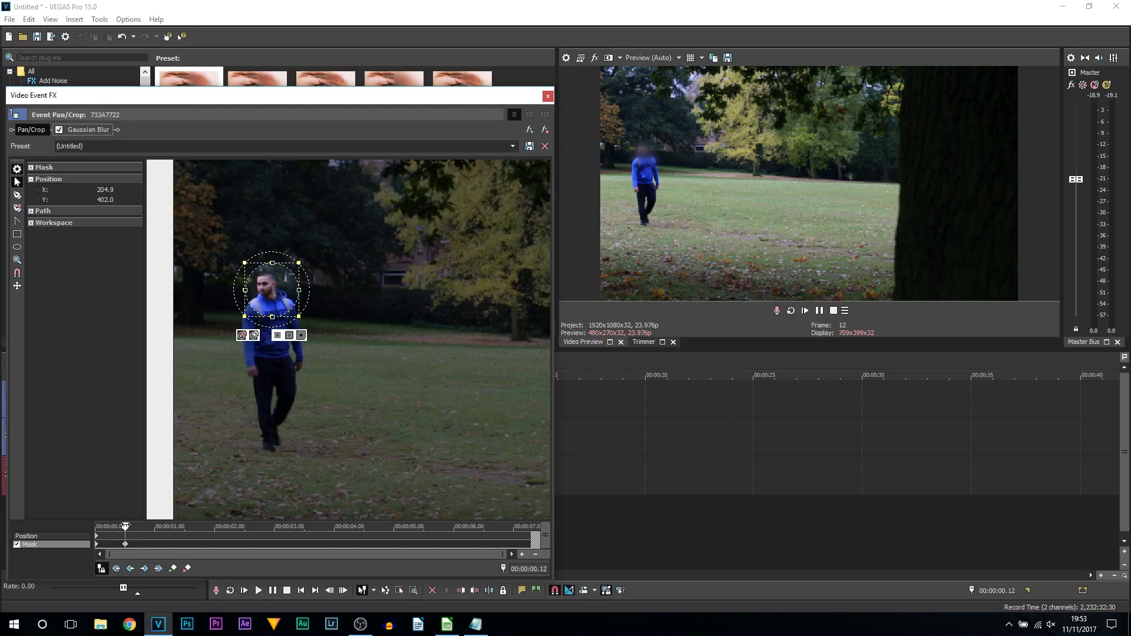
# Step: Keyframe the mask on his face at 00:00:01.00 and 00:00:01.11, advancing through 01.20 to 06.04
pyautogui.moveTo(125, 526); pyautogui.dragTo(154, 526)
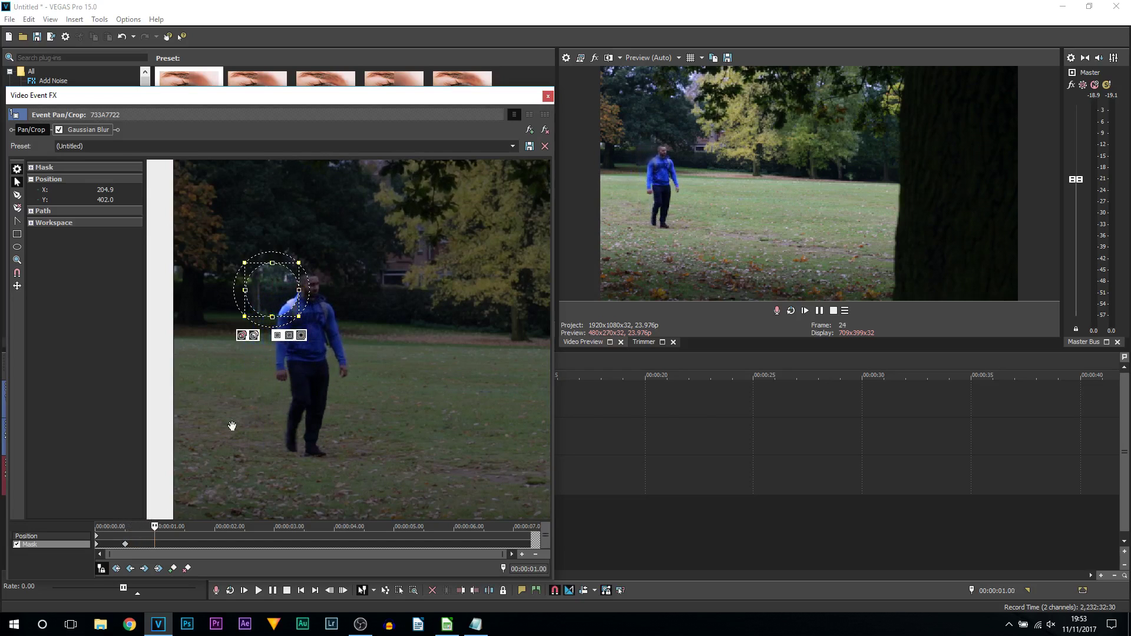
pyautogui.moveTo(274, 301); pyautogui.dragTo(312, 298)
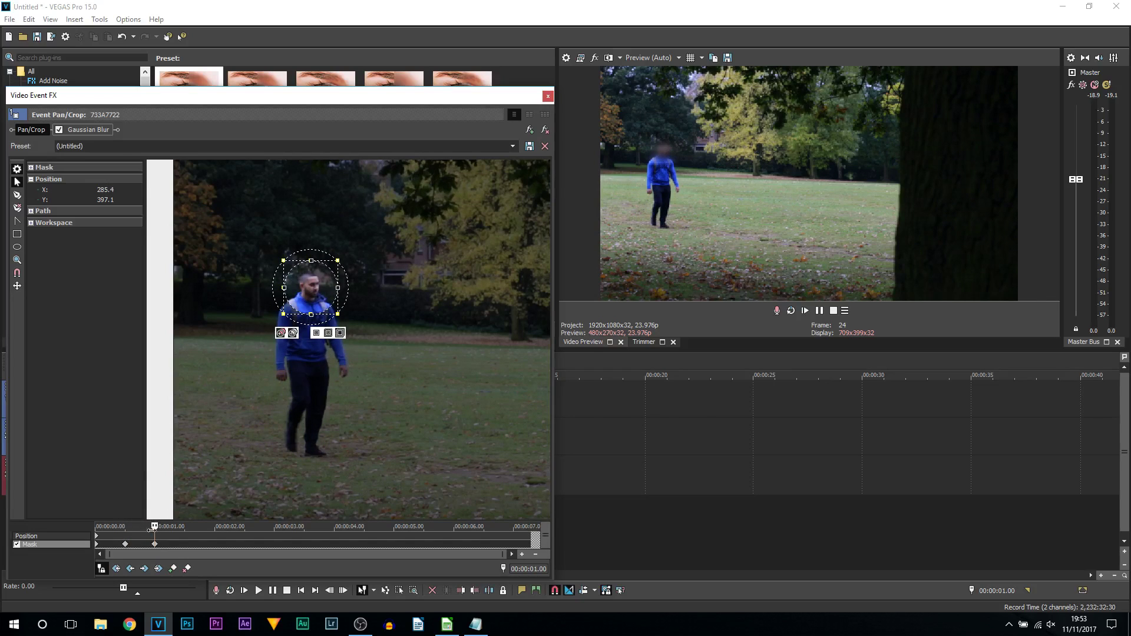
pyautogui.moveTo(154, 527); pyautogui.dragTo(182, 526)
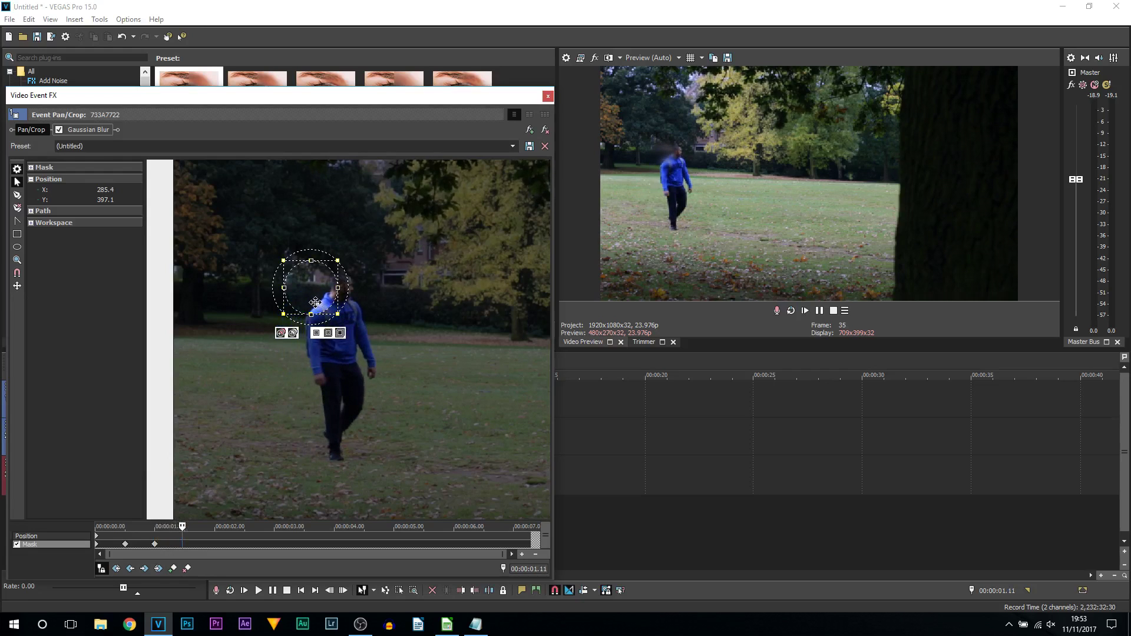
pyautogui.moveTo(315, 302); pyautogui.dragTo(343, 302)
pyautogui.moveTo(182, 526); pyautogui.dragTo(205, 526)
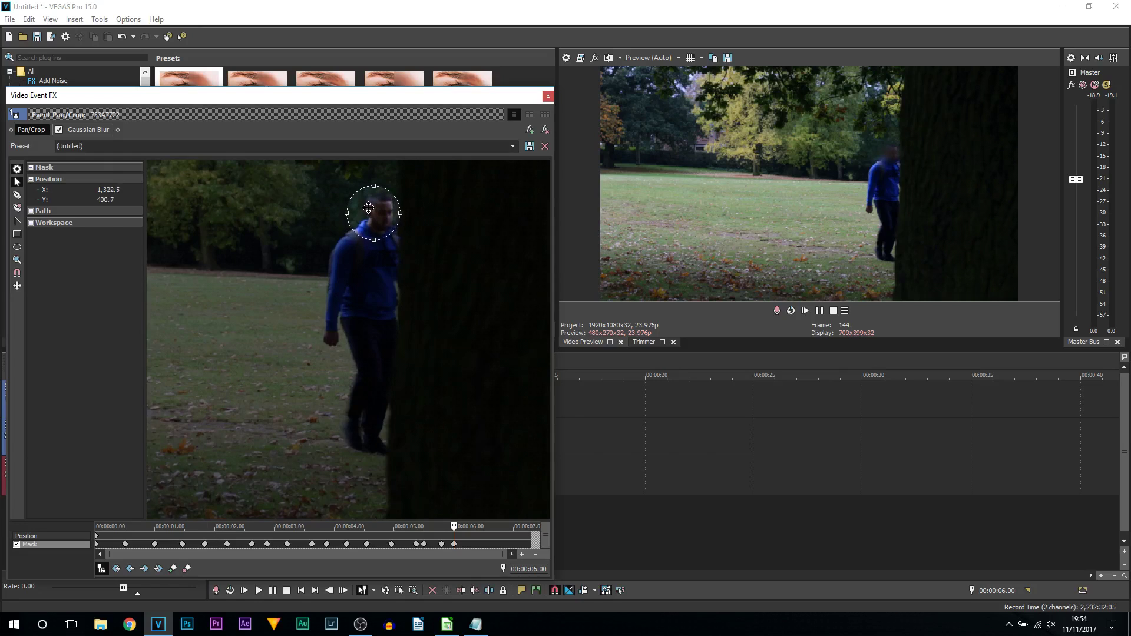
pyautogui.click(368, 207)
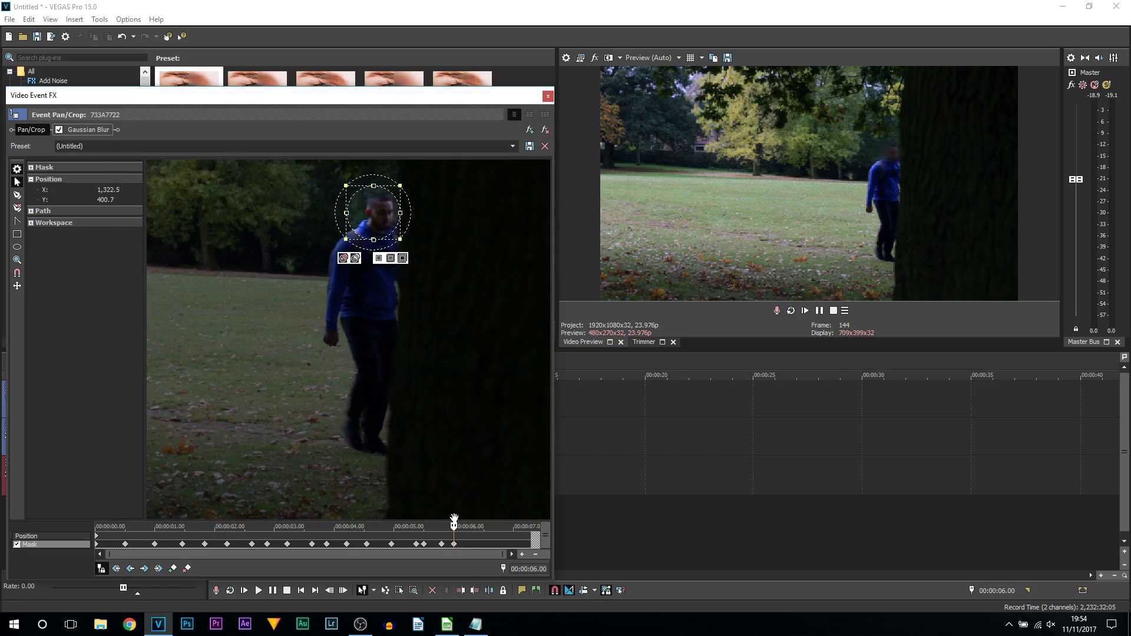
pyautogui.moveTo(454, 526); pyautogui.dragTo(468, 526)
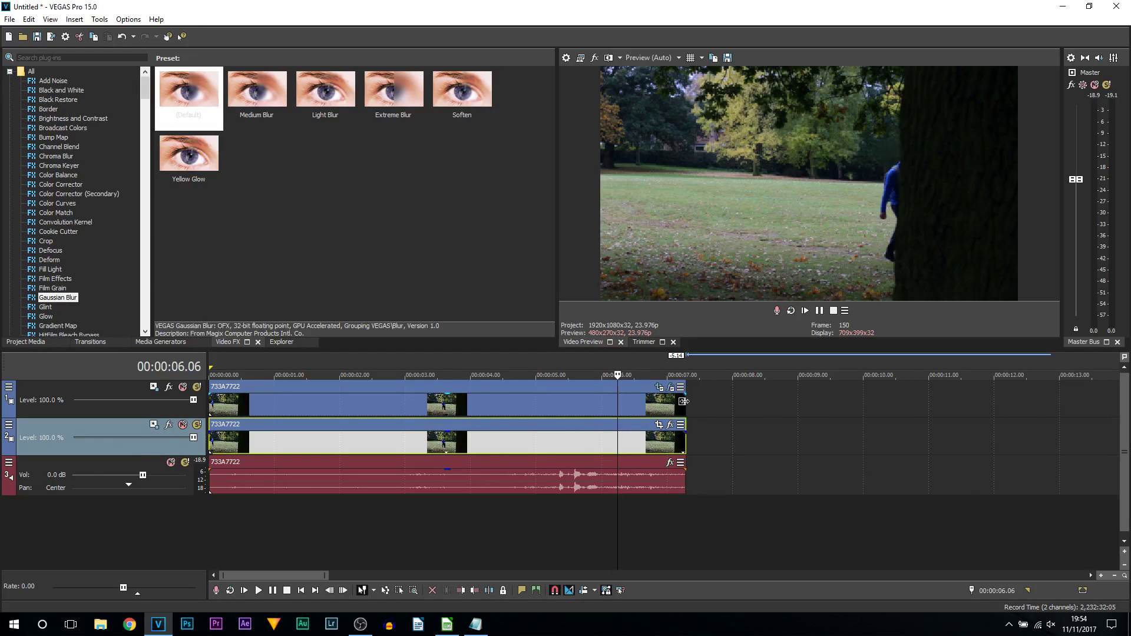
# Step: Trim the top clip to end near 6 seconds and extend the audio back to full length
pyautogui.moveTo(685, 400); pyautogui.dragTo(618, 406)
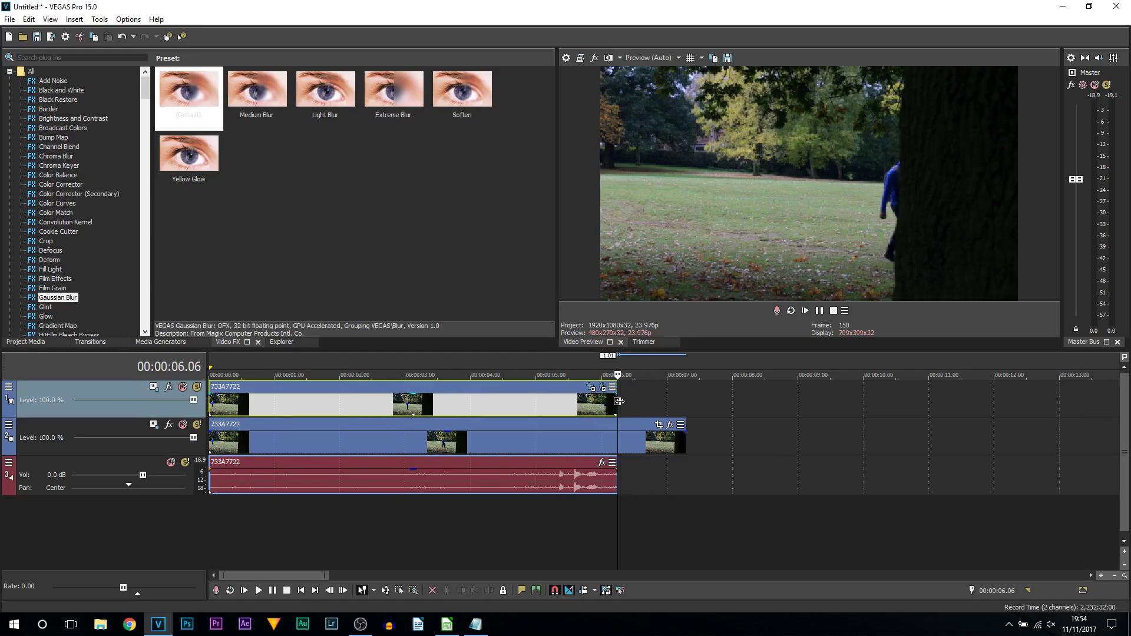
pyautogui.click(579, 490)
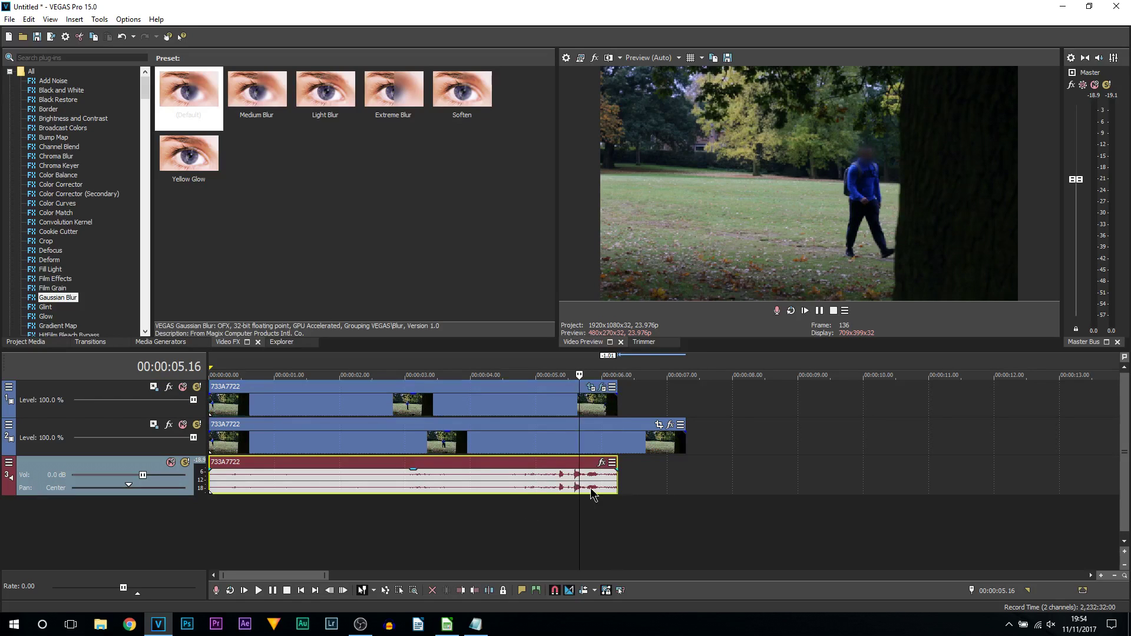
pyautogui.moveTo(618, 483); pyautogui.dragTo(686, 482)
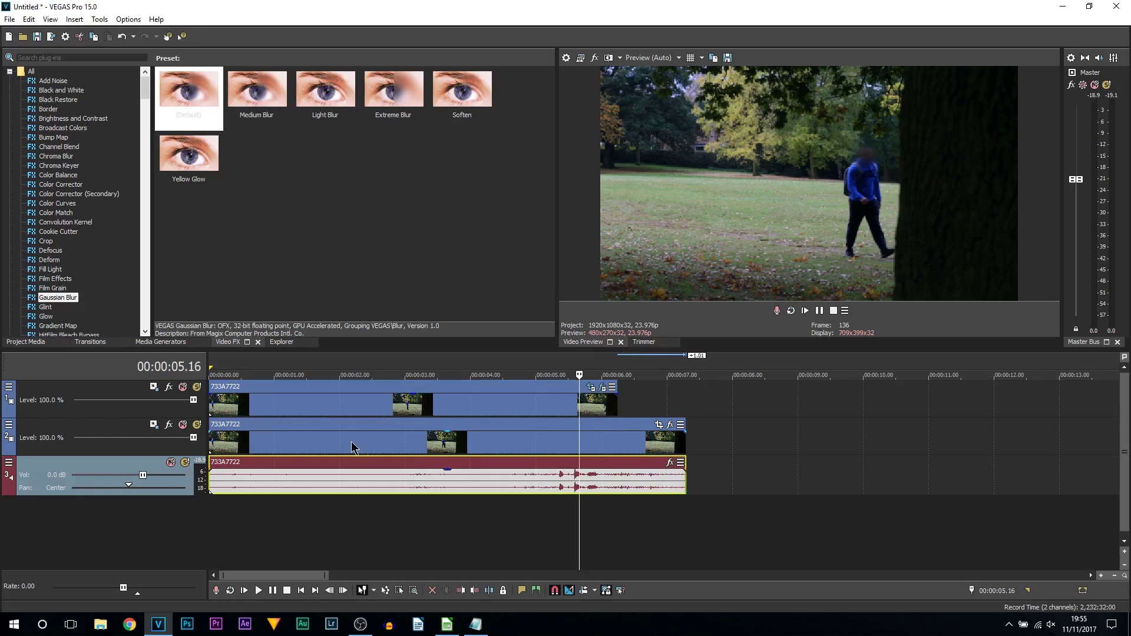
pyautogui.keyDown('ctrl'); pyautogui.click(291, 448); pyautogui.keyUp('ctrl')
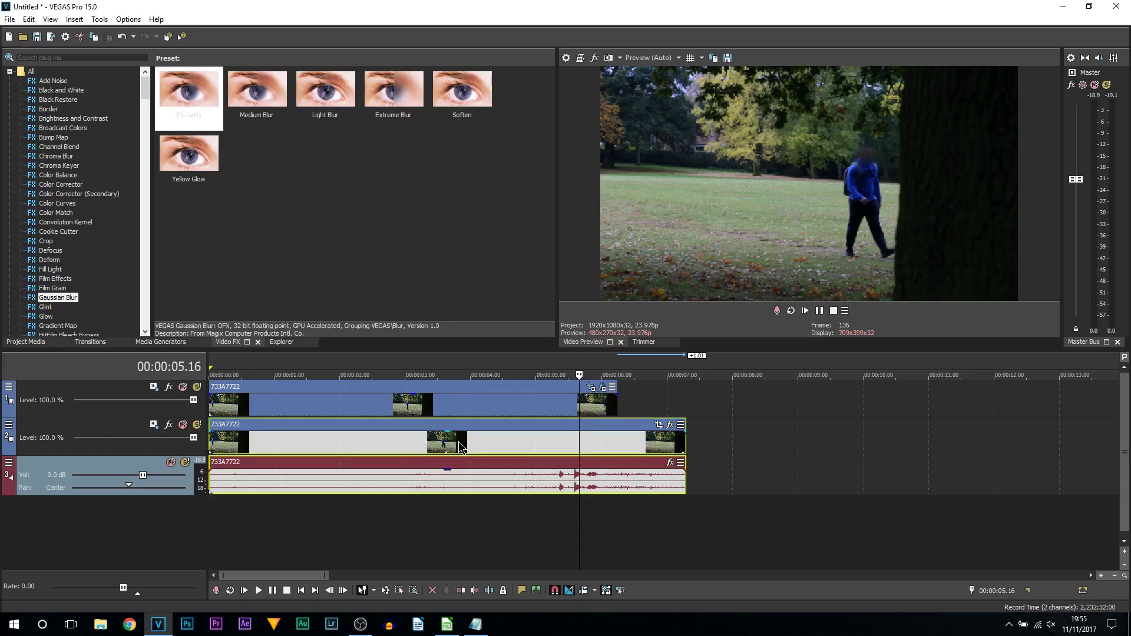
pyautogui.click(534, 485)
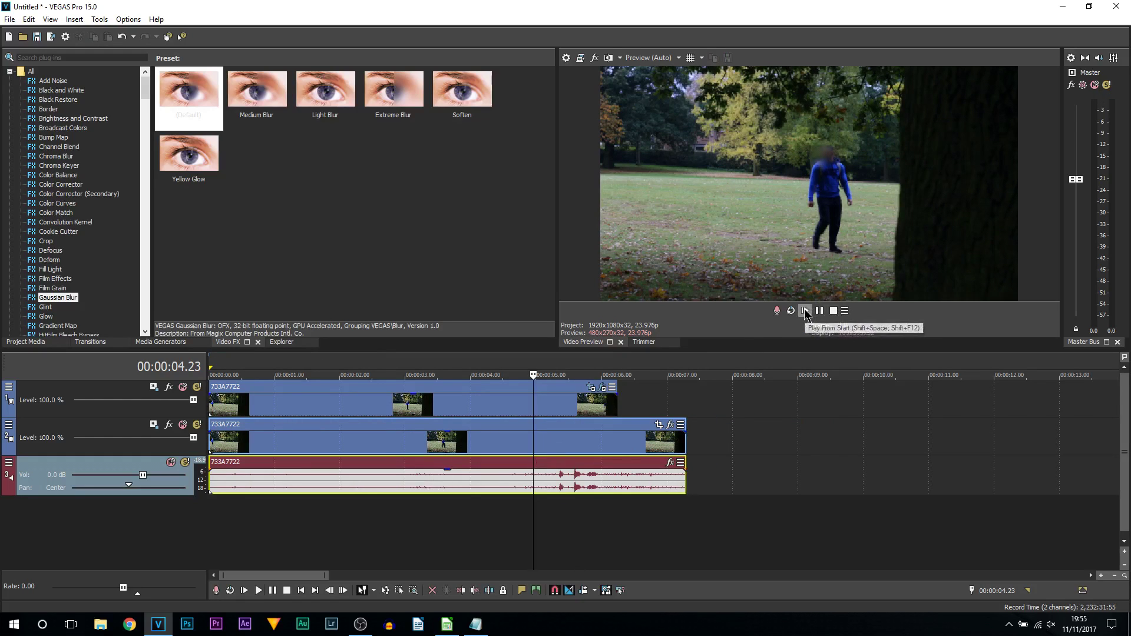
pyautogui.click(805, 311)
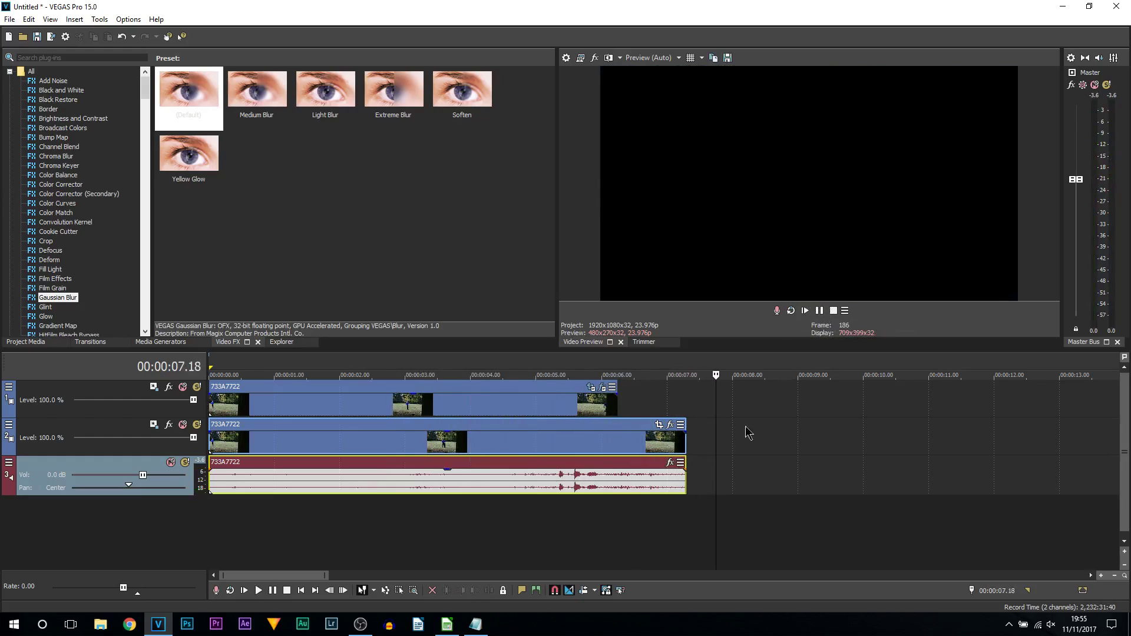
pyautogui.click(569, 522)
pyautogui.click(454, 459)
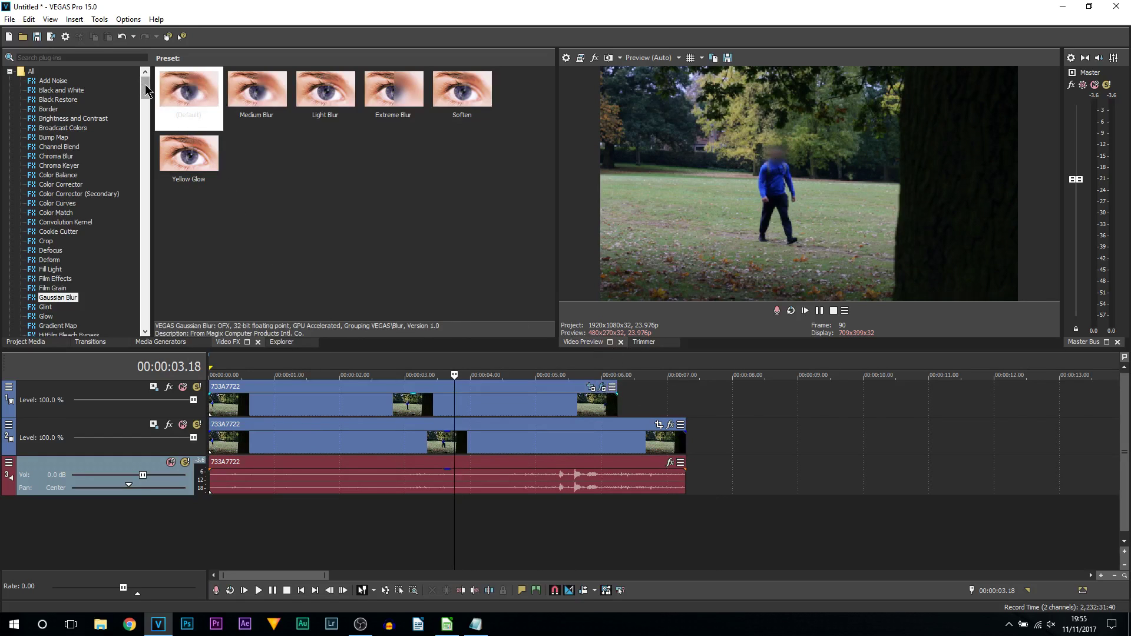
# Step: Apply the Default Pixelate to the top clip, disable Radial Pixelate, and set horizontal pixelization to 0.075
pyautogui.moveTo(145, 88); pyautogui.dragTo(144, 122)
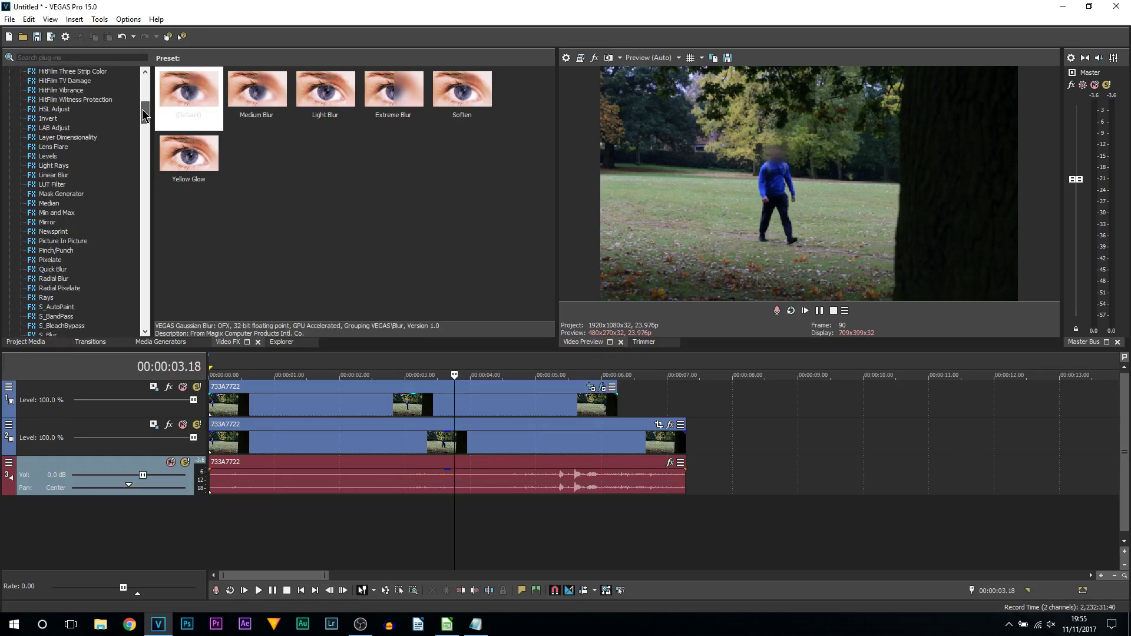
pyautogui.click(51, 175)
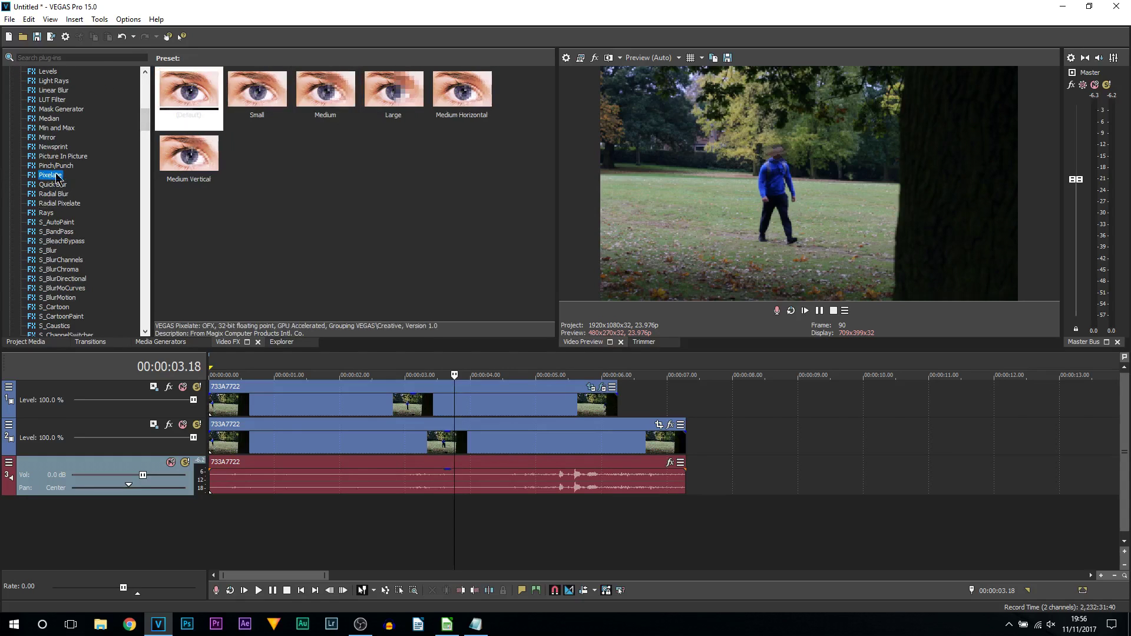
pyautogui.moveTo(205, 99); pyautogui.dragTo(343, 347)
pyautogui.moveTo(395, 411); pyautogui.dragTo(402, 403)
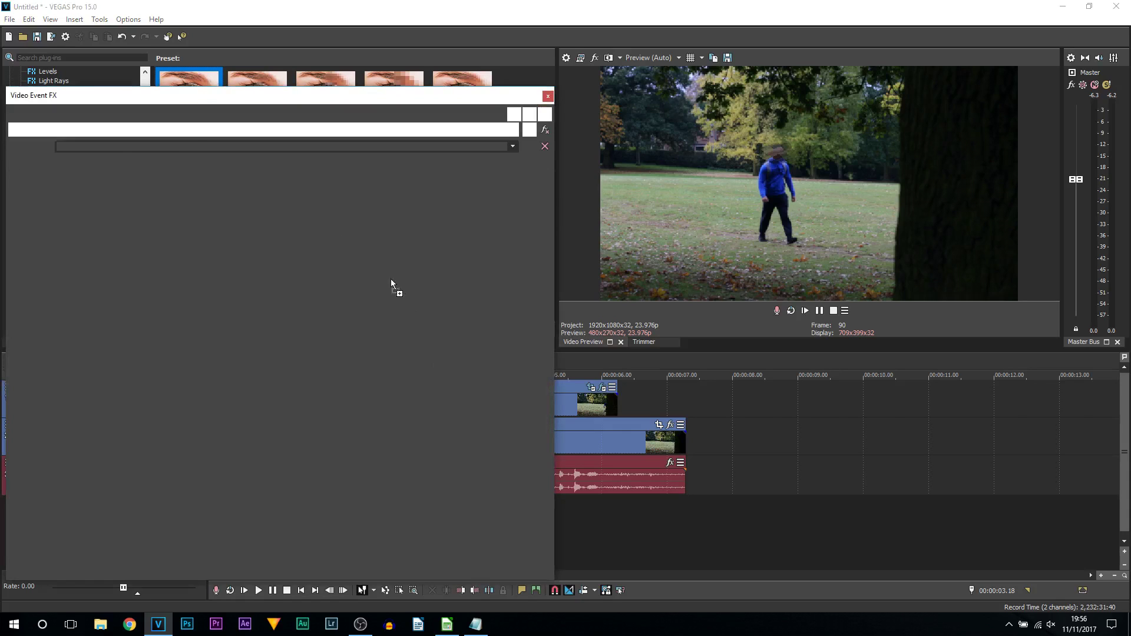
pyautogui.click(122, 131)
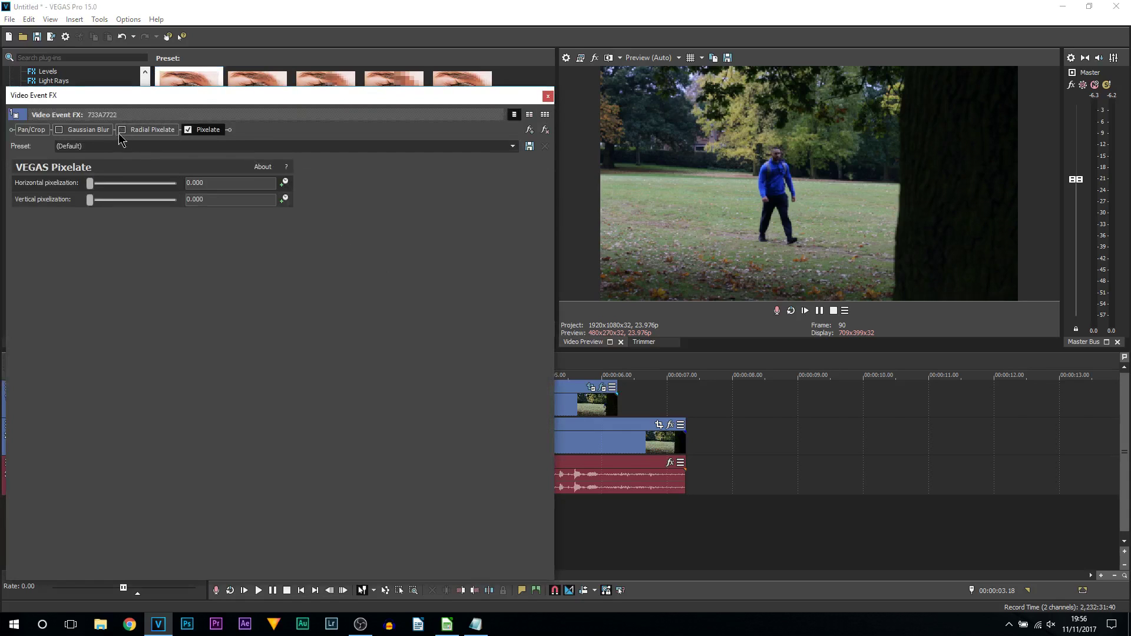
pyautogui.moveTo(90, 184); pyautogui.dragTo(124, 188)
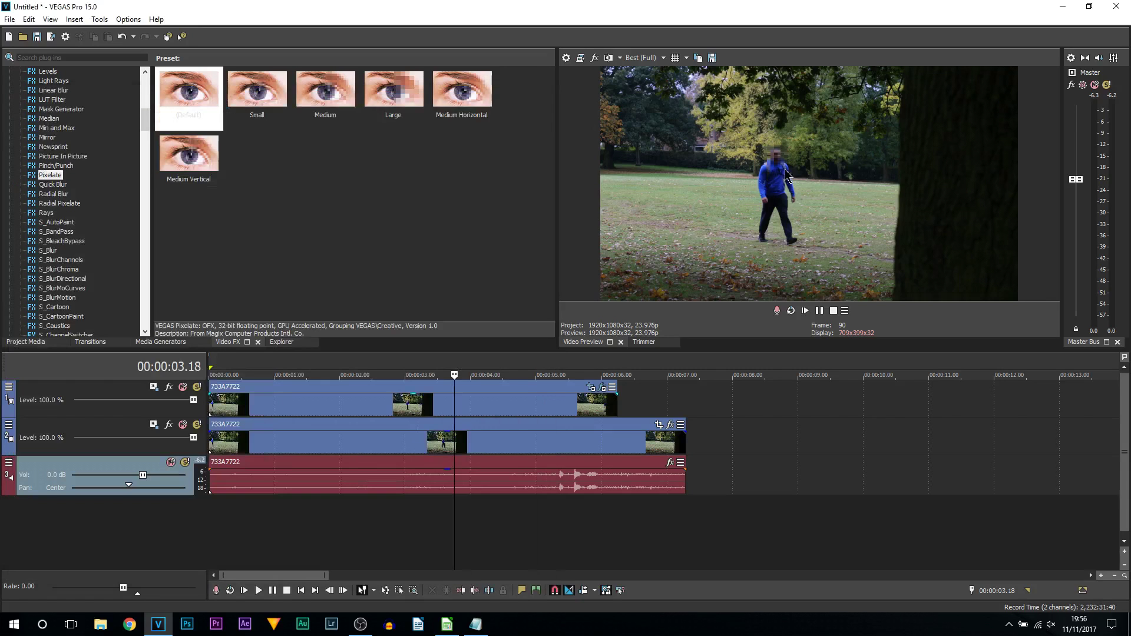
# Step: Close the Video Event FX window and set the preview quality to Good (Auto)
pyautogui.click(548, 96)
pyautogui.click(626, 59)
pyautogui.moveTo(648, 94)
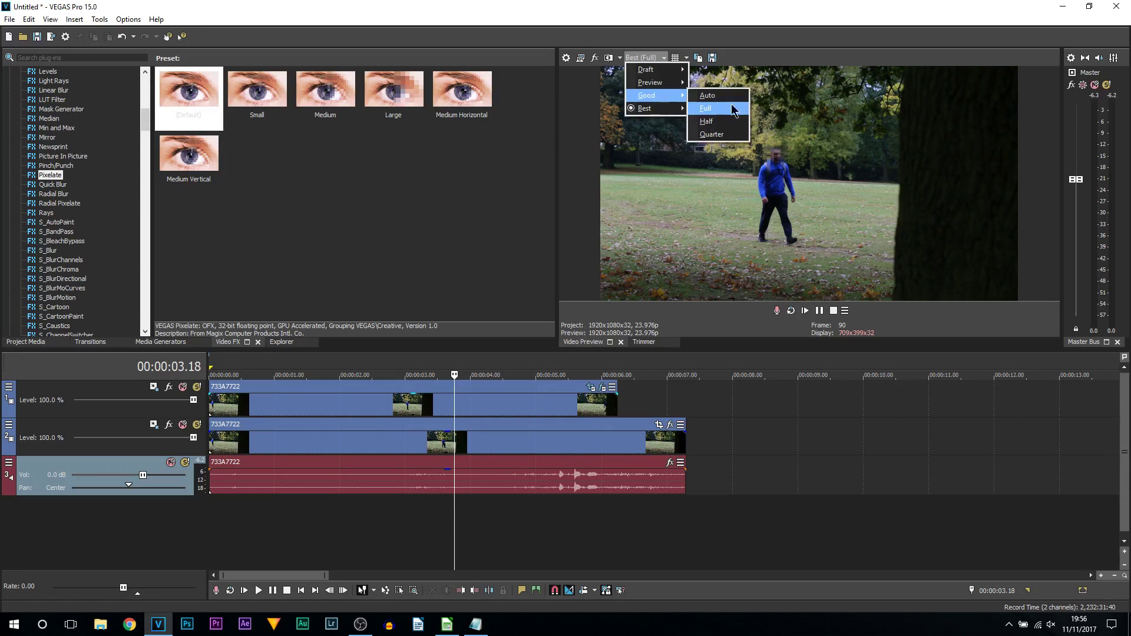
pyautogui.click(707, 94)
# Step: Replay the edit from the start to check the pixelated face, then pause and select the audio clip
pyautogui.press('Home')
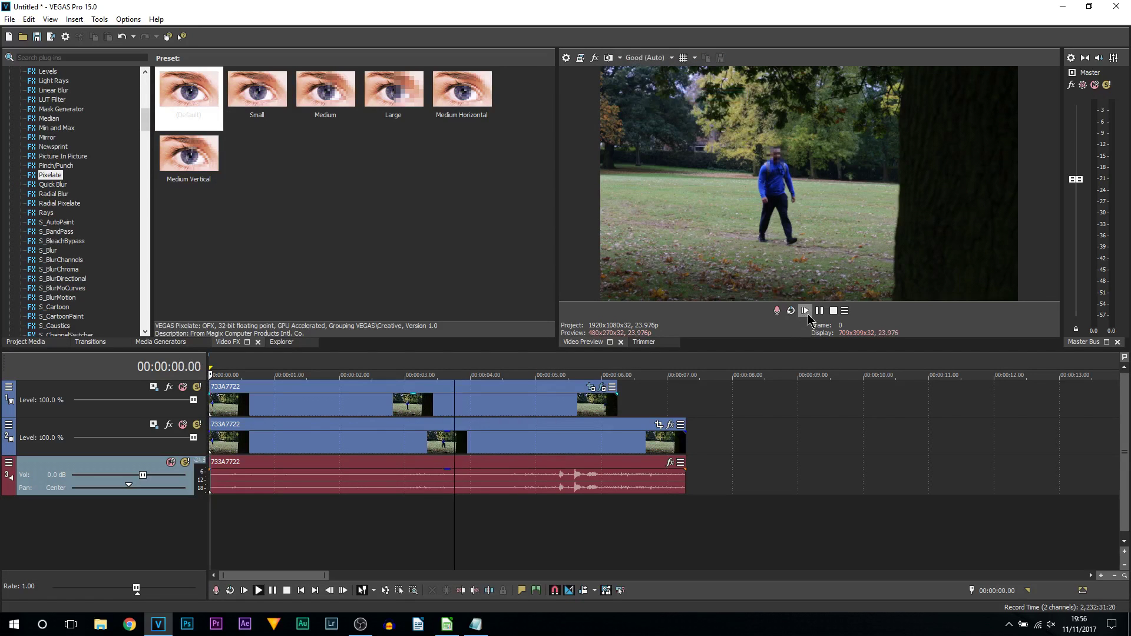
pyautogui.press('space')
pyautogui.press('Down')
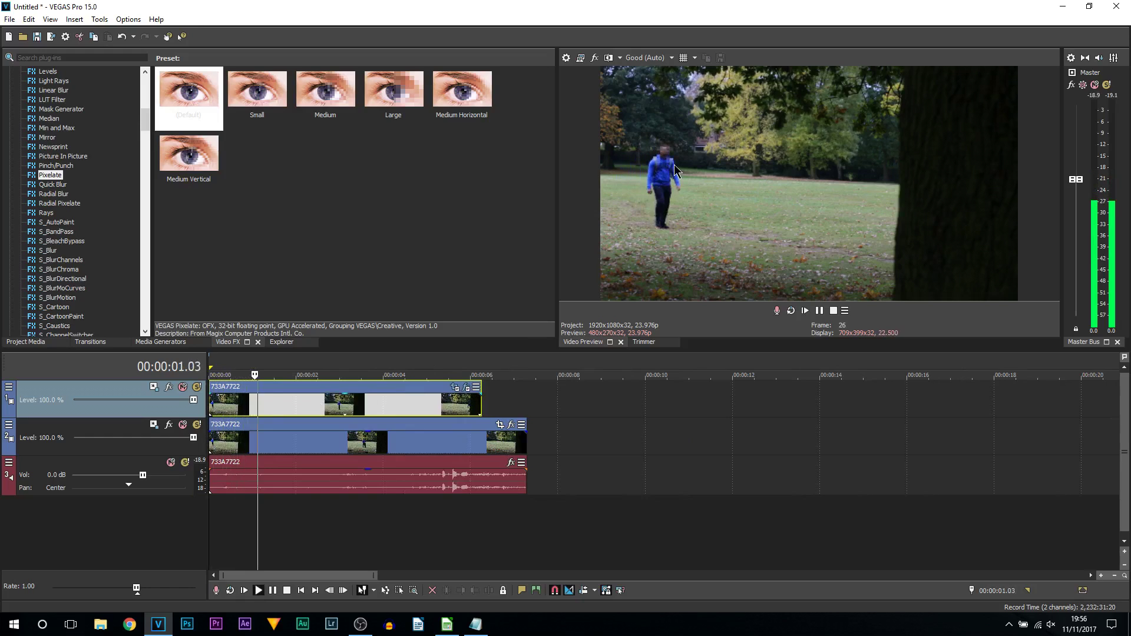
pyautogui.click(819, 310)
pyautogui.click(354, 464)
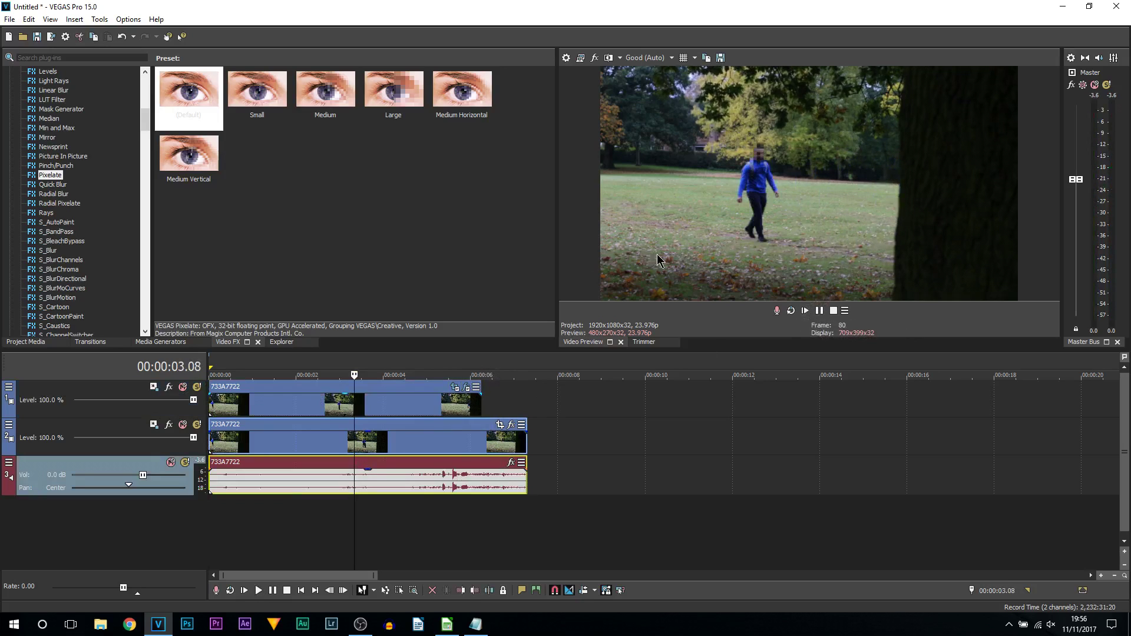